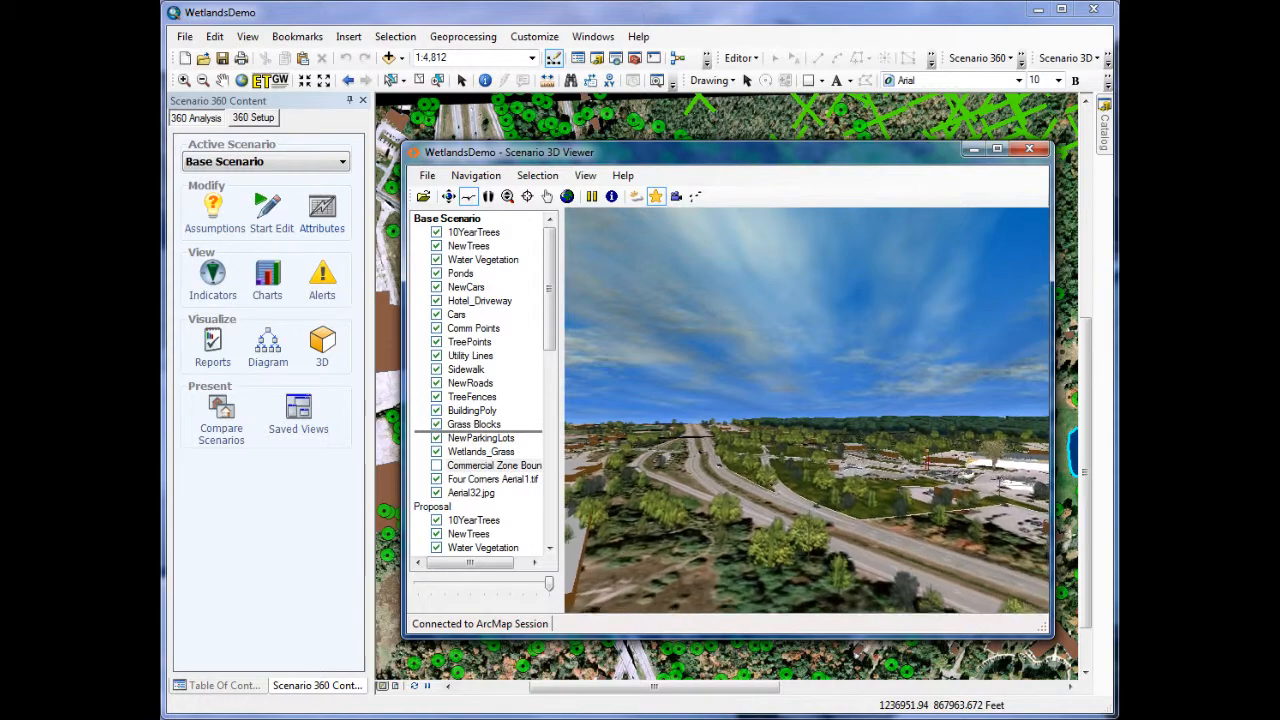
- Move the Commercial Zone Boundary layer higher in the Base Scenario layer order of the 3D viewer
left_click_drag(506, 465, 506, 428)
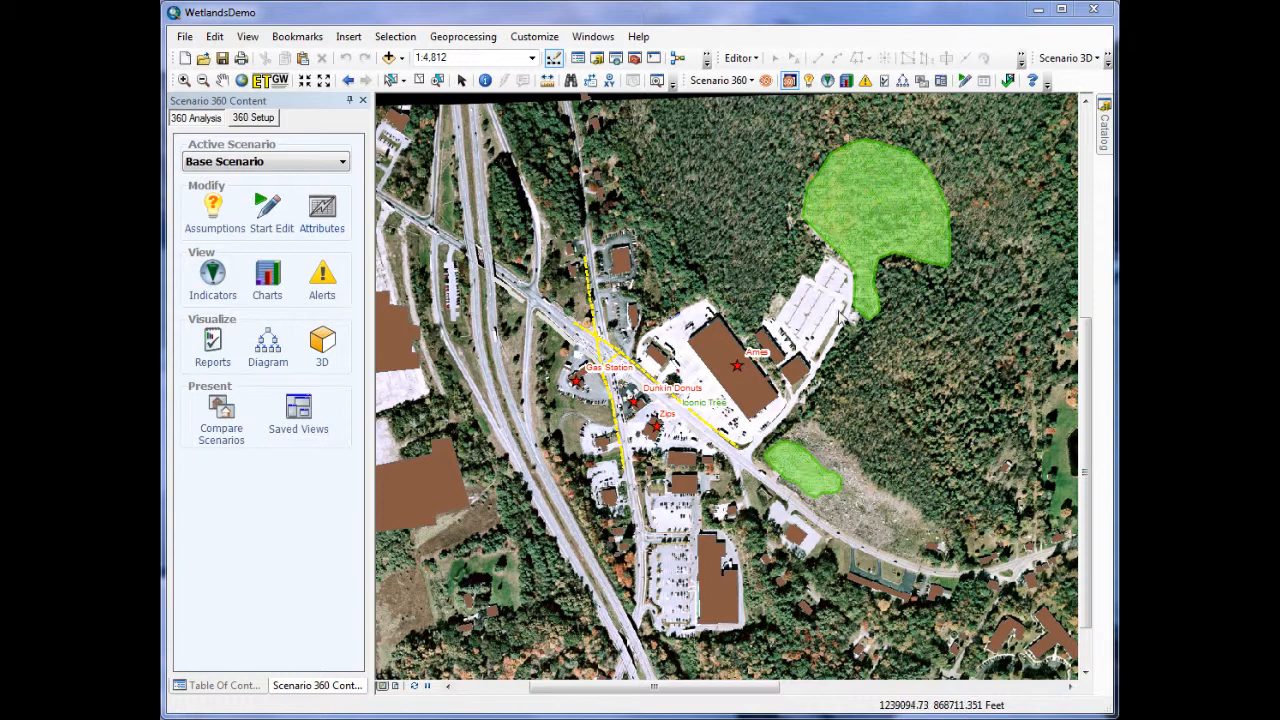
- Load the saved view Proposal and move the Scenario 360 Content window clear of the proposed development on the map
left_click(941, 82)
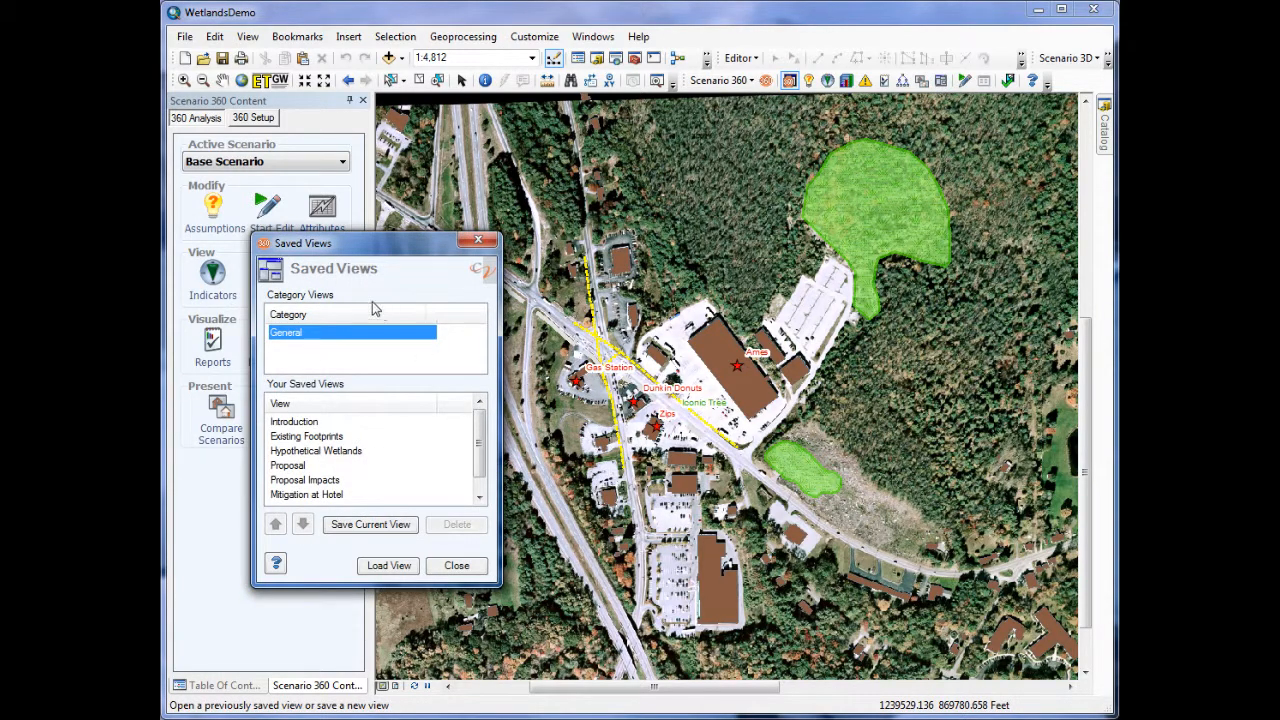
left_click(303, 466)
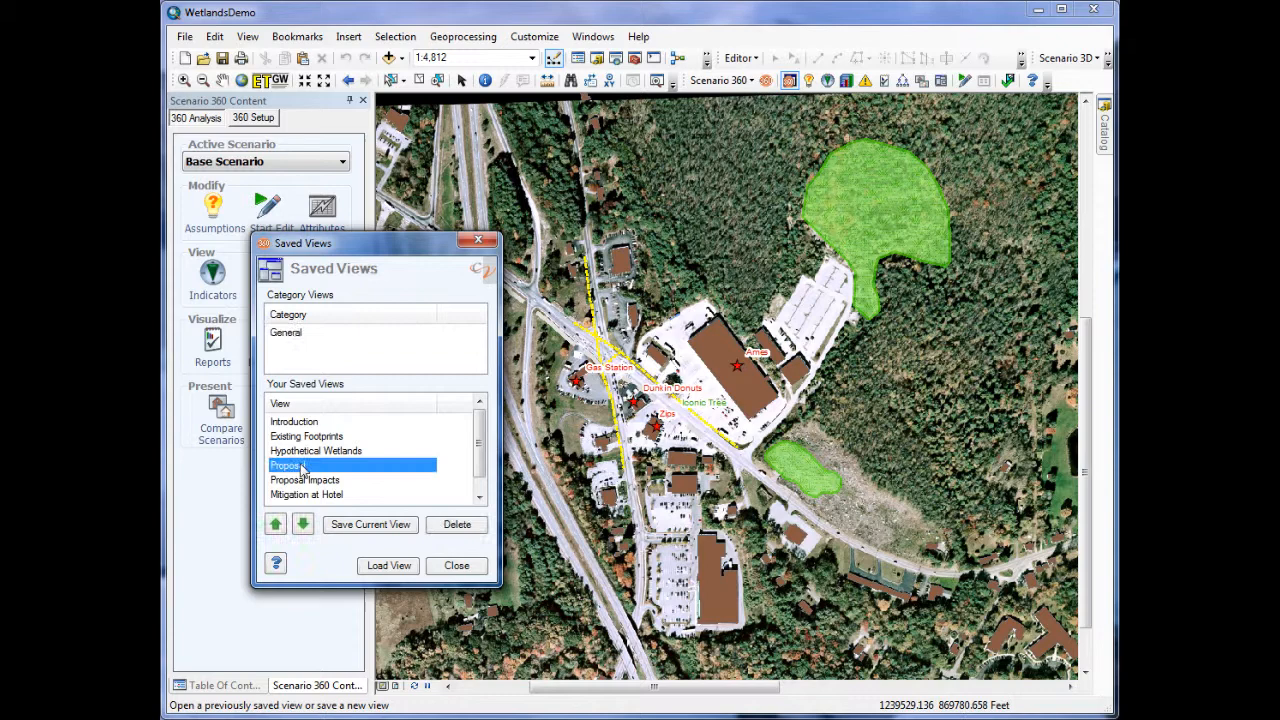
left_click(388, 563)
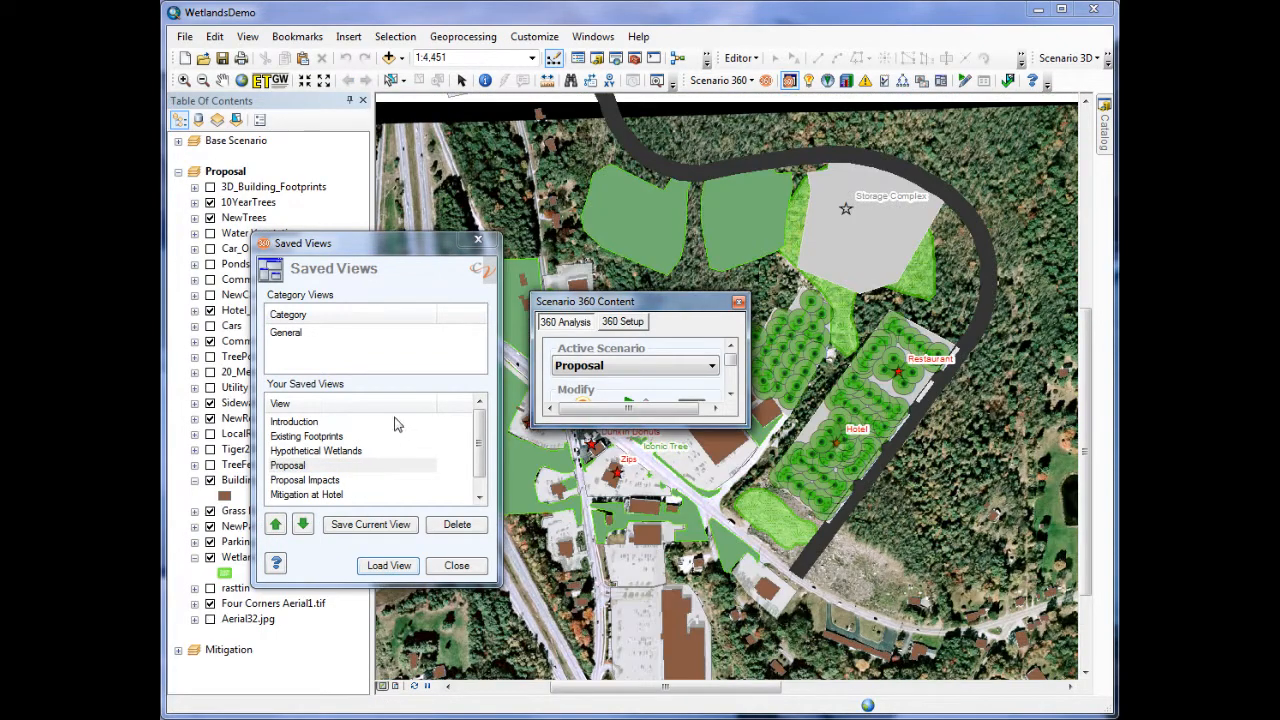
left_click(456, 565)
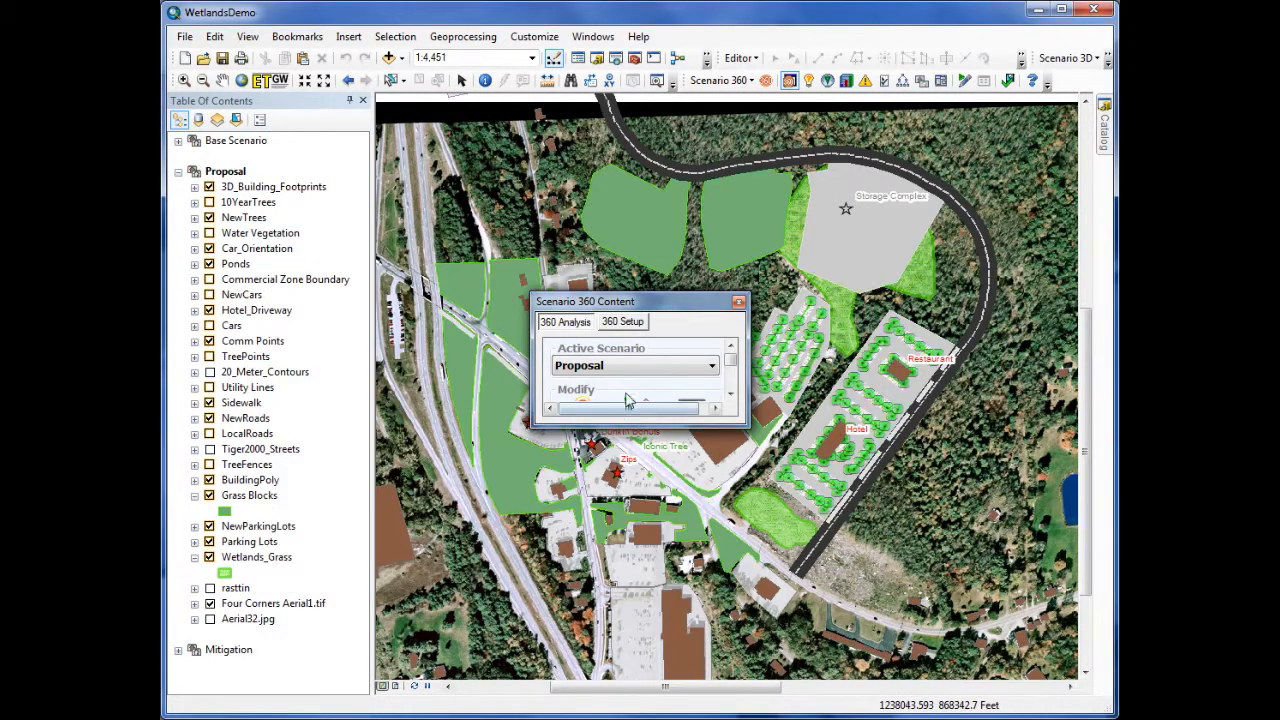
left_click_drag(654, 313, 948, 536)
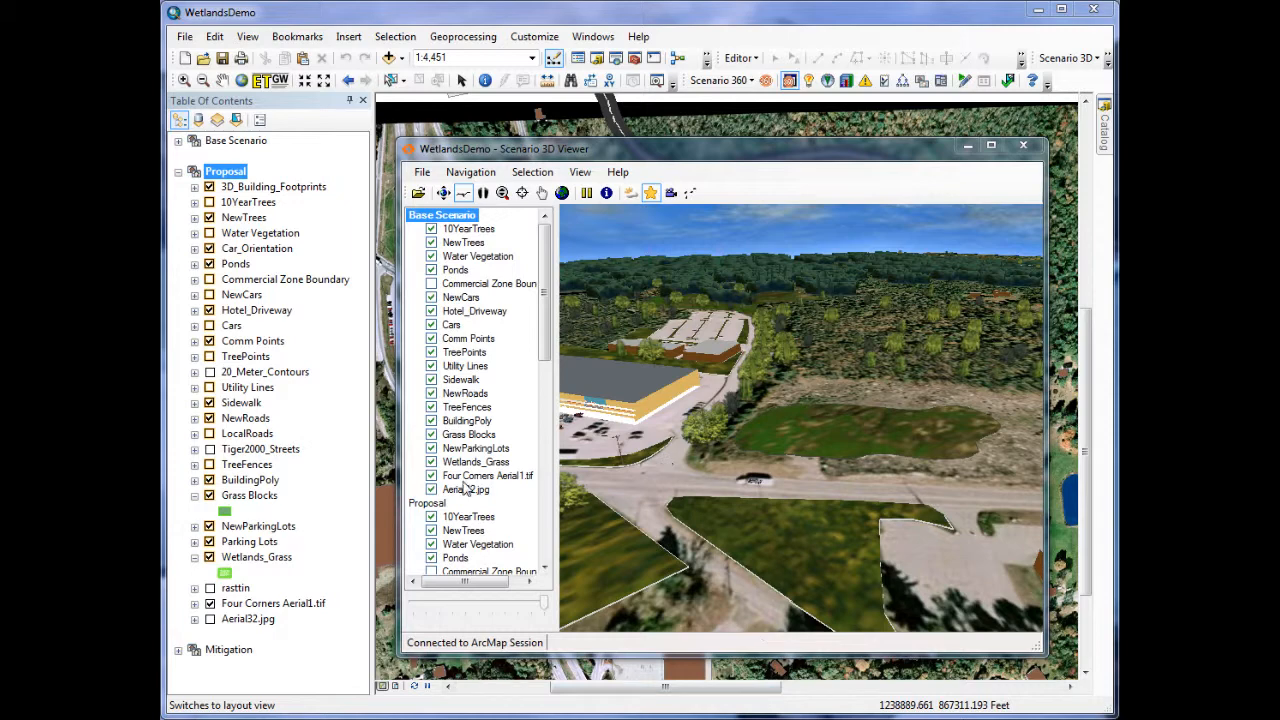
- Switch the 3D viewer from the Base Scenario to the Proposal scenario and look toward the proposed hotel site
right_click(438, 503)
left_click(468, 517)
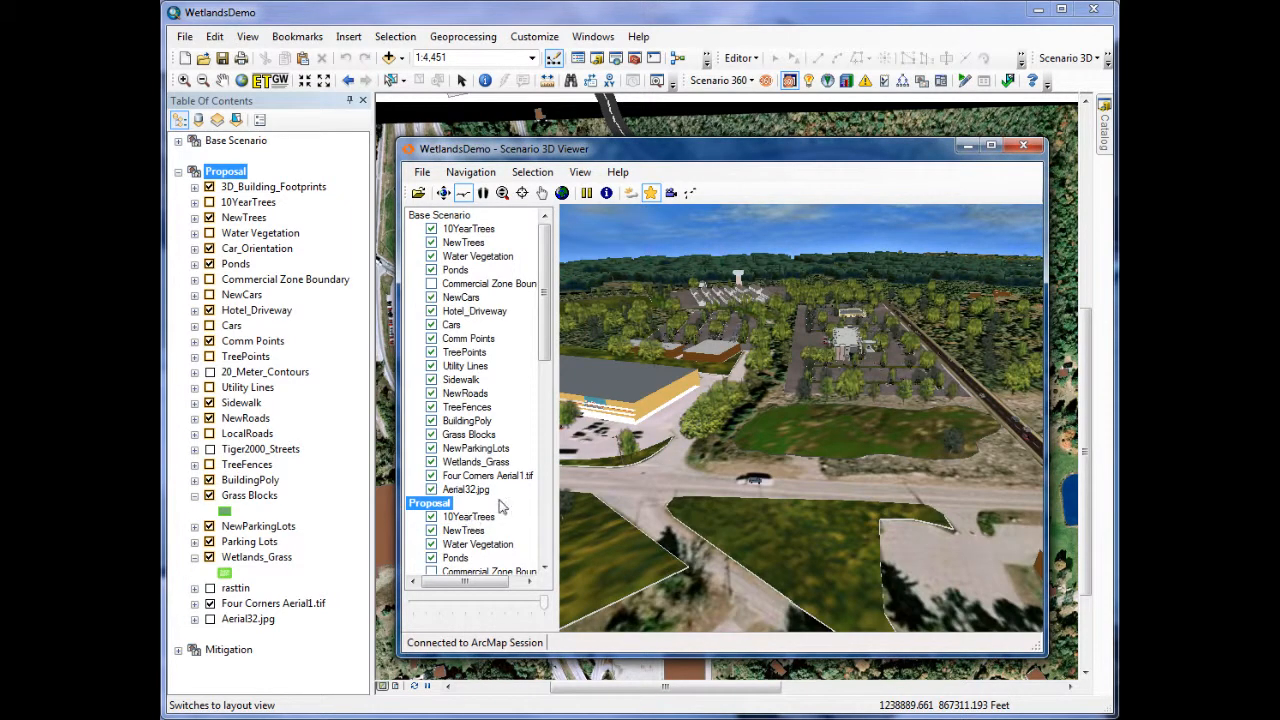
left_click(948, 418)
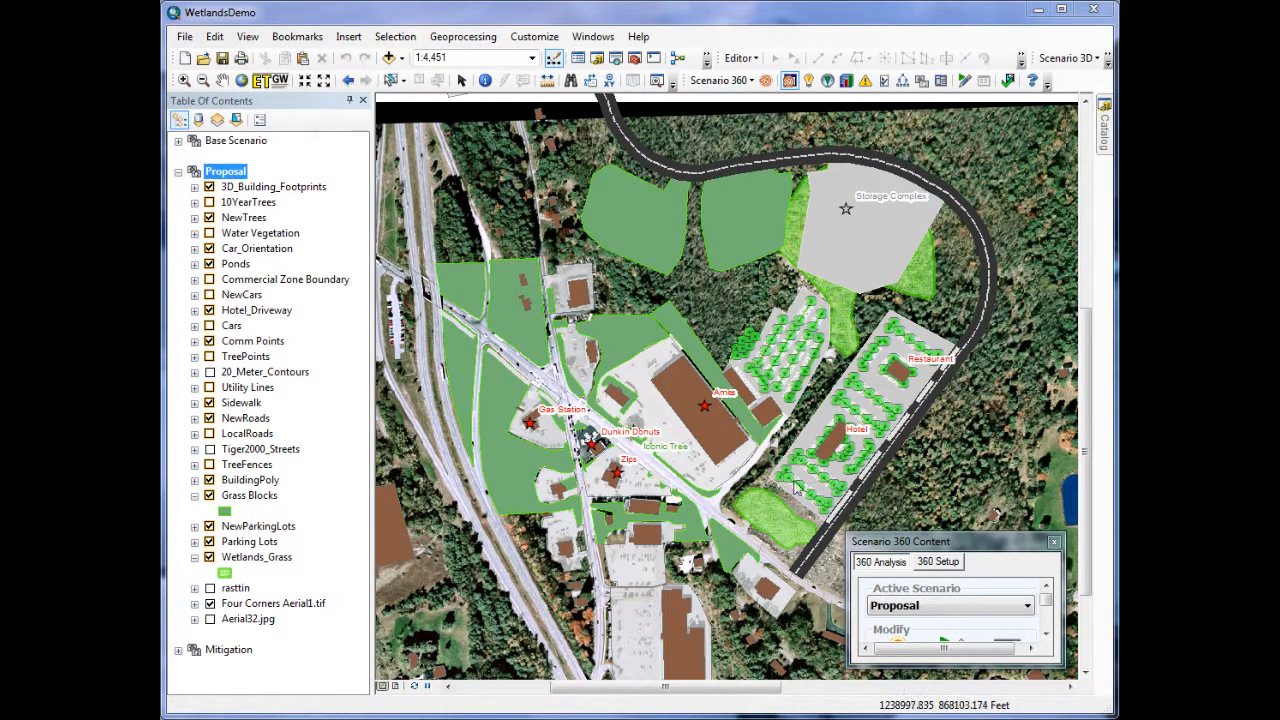
- Load the saved view that shows the Proposal scenario's charts, and reposition and resize the Charts window
left_click(940, 84)
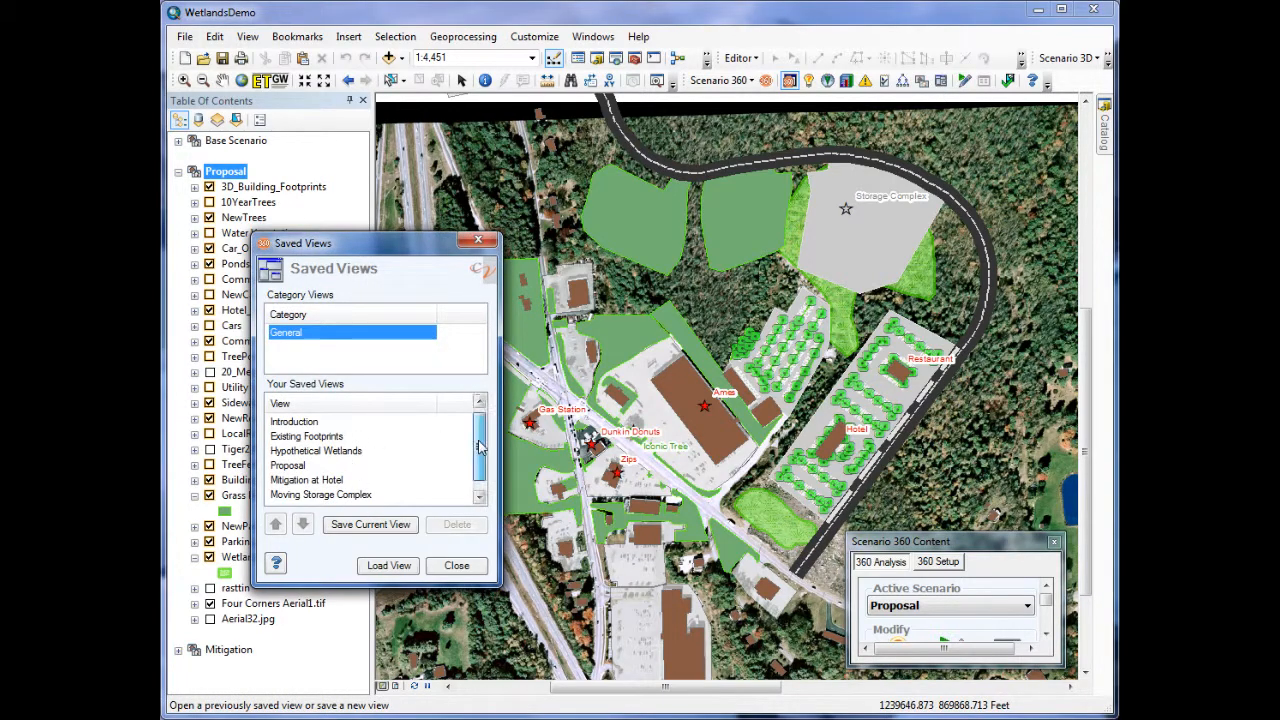
scroll(475, 447, "down", 1)
double_click(340, 495)
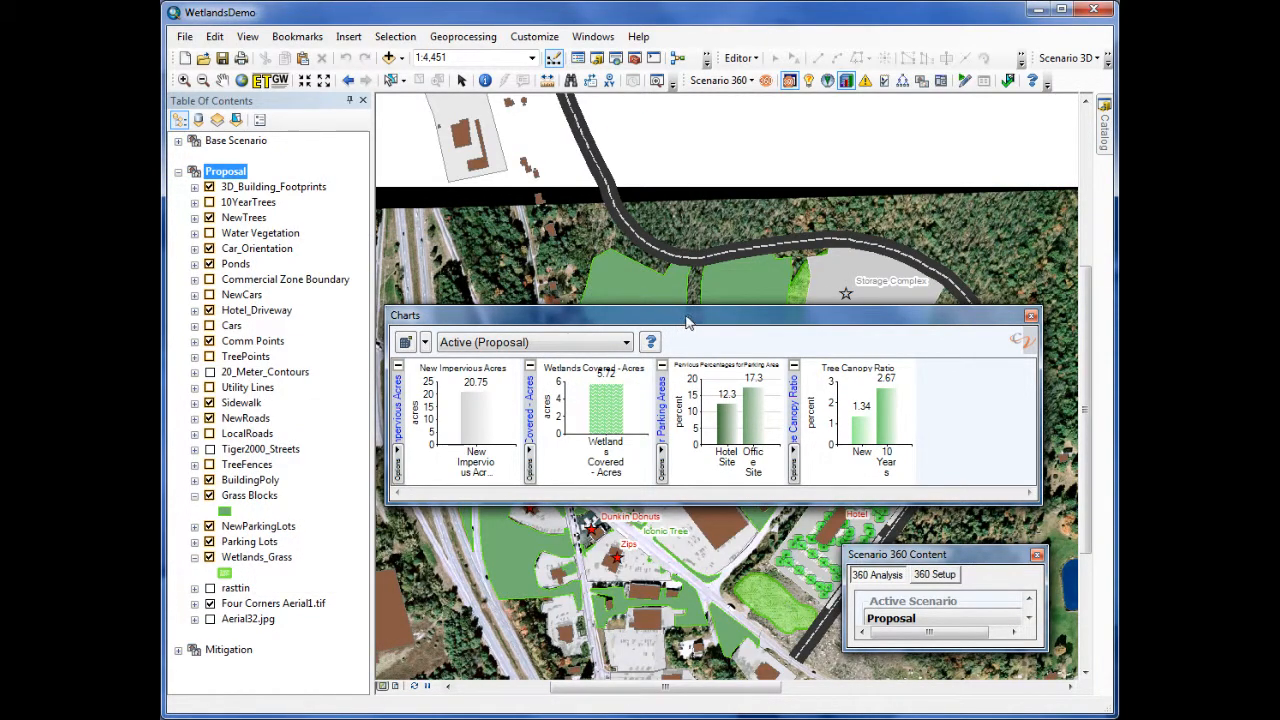
left_click_drag(683, 322, 690, 305)
left_click_drag(693, 485, 693, 507)
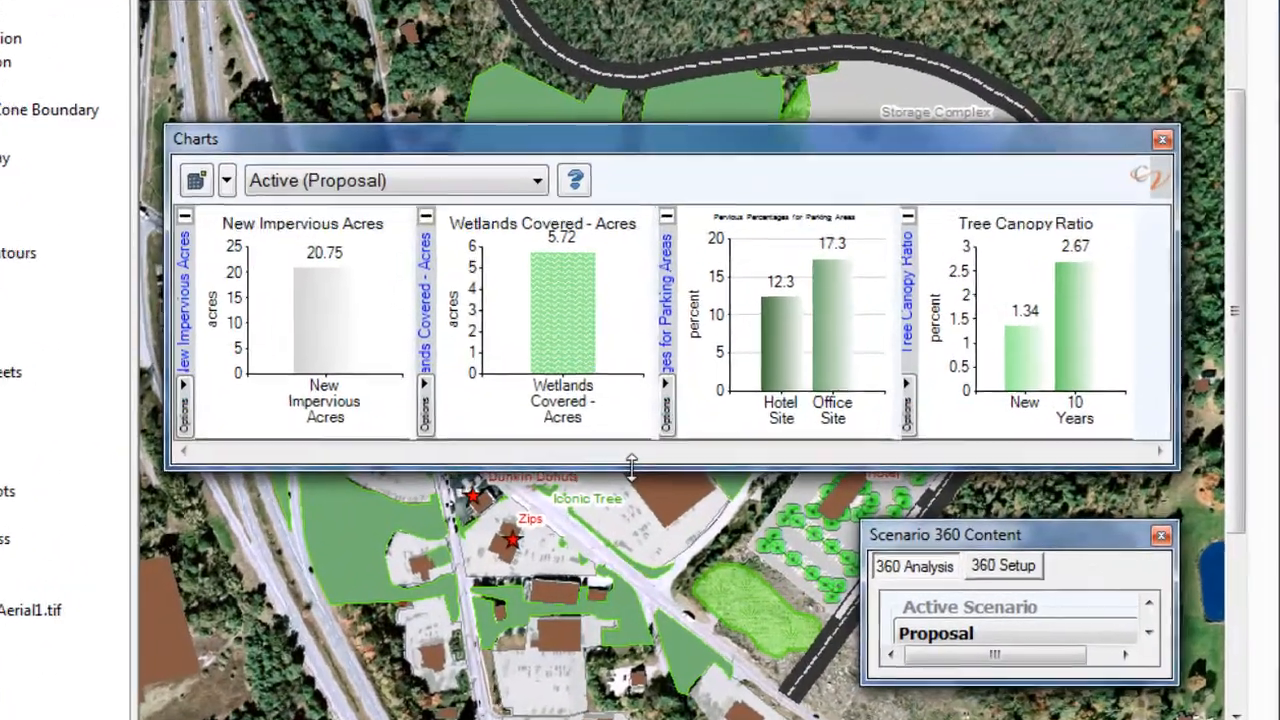
left_click_drag(631, 467, 631, 468)
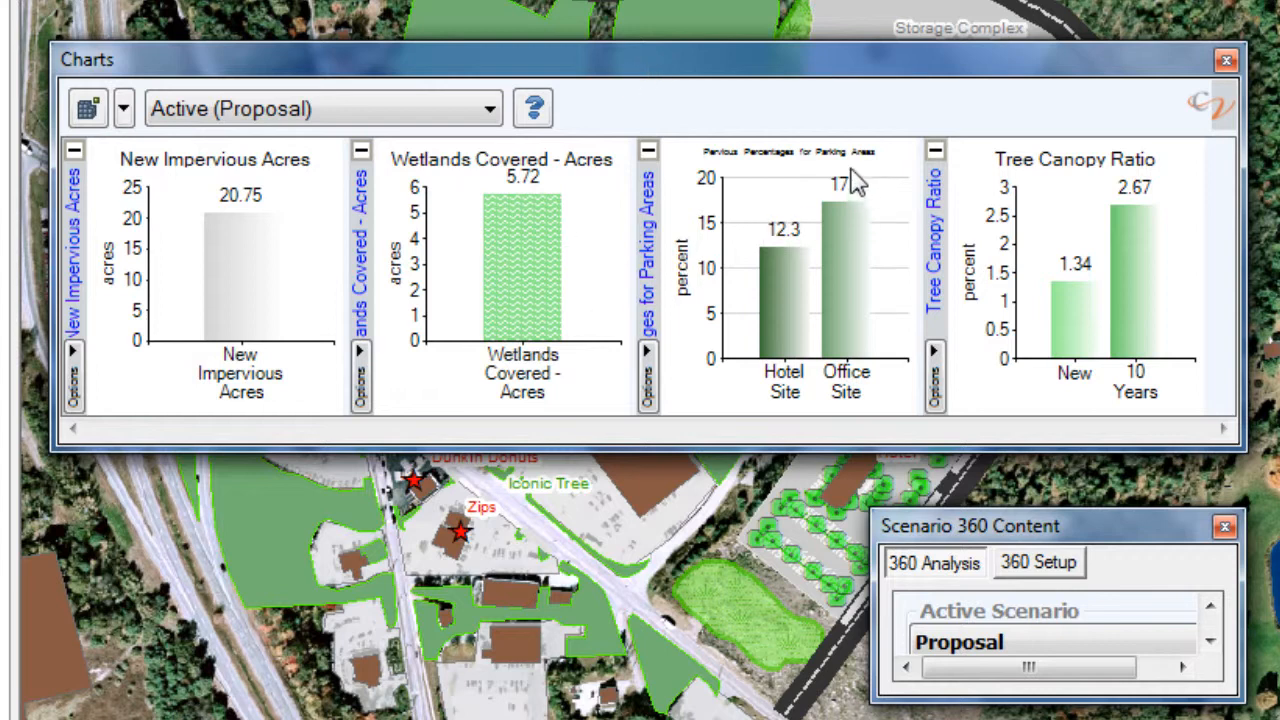
- Examine the Pervious Percentages for Parking Areas chart in its own window, comparing the hotel and office sites, and minimize it
right_click(825, 195)
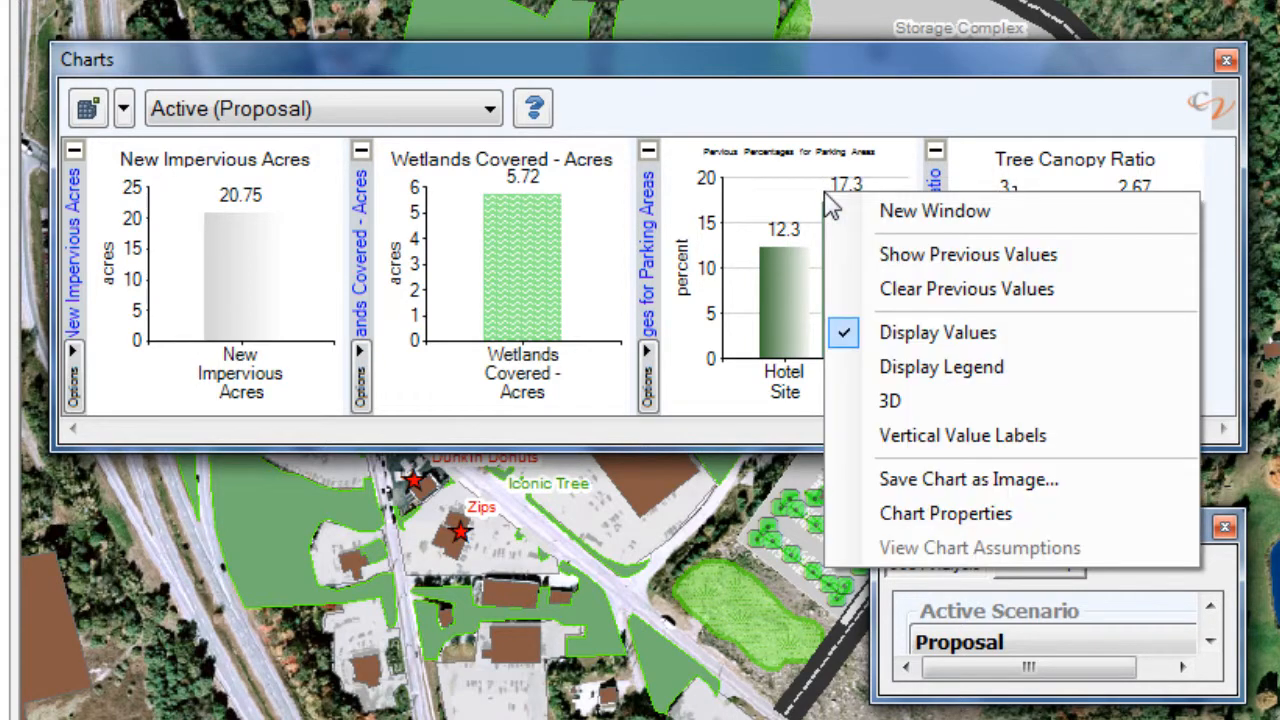
left_click(897, 222)
left_click_drag(45, 50, 497, 78)
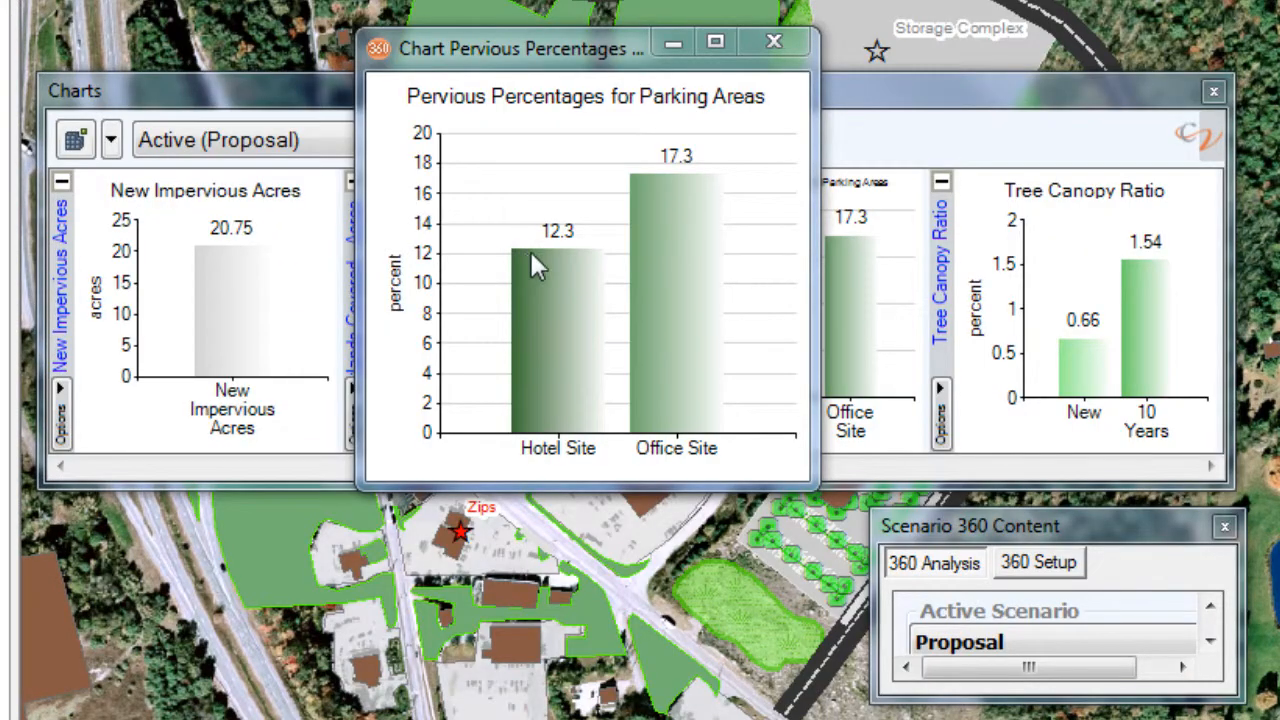
mouse_move(530, 250)
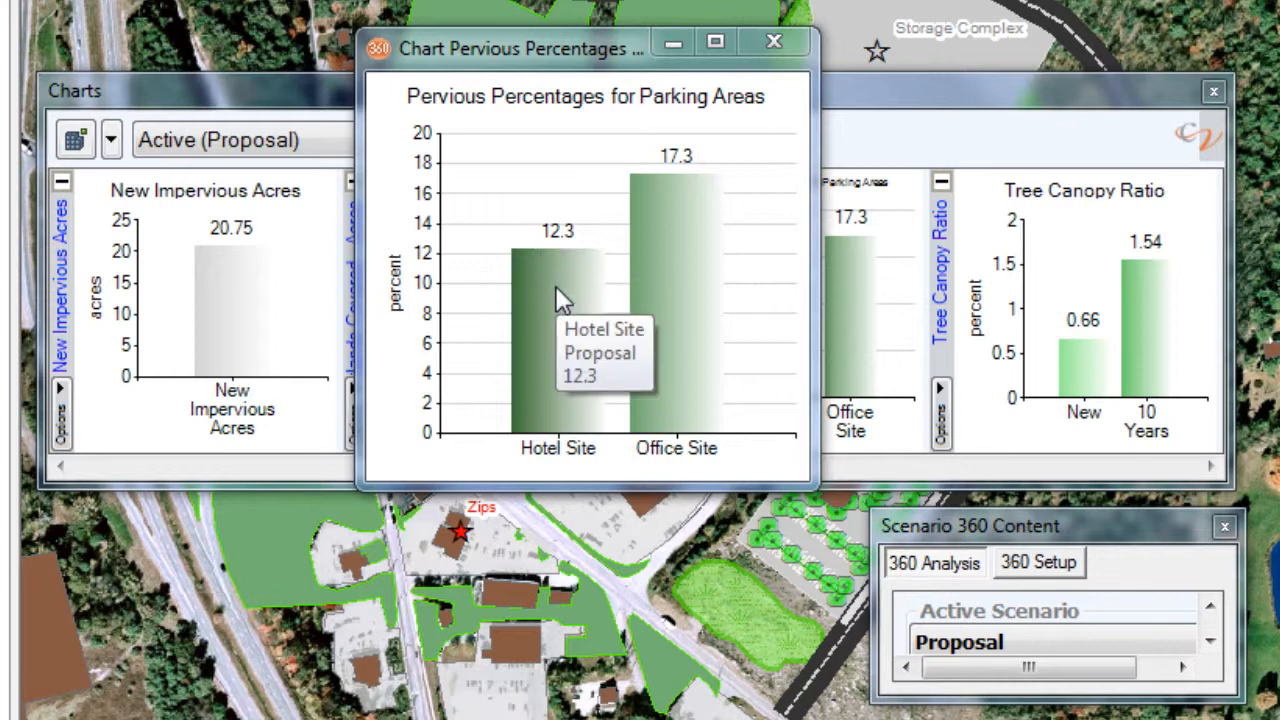
left_click(672, 42)
- Open the Tree Canopy Ratio chart in its own window and compare the New and 10 Years bars
right_click(1099, 252)
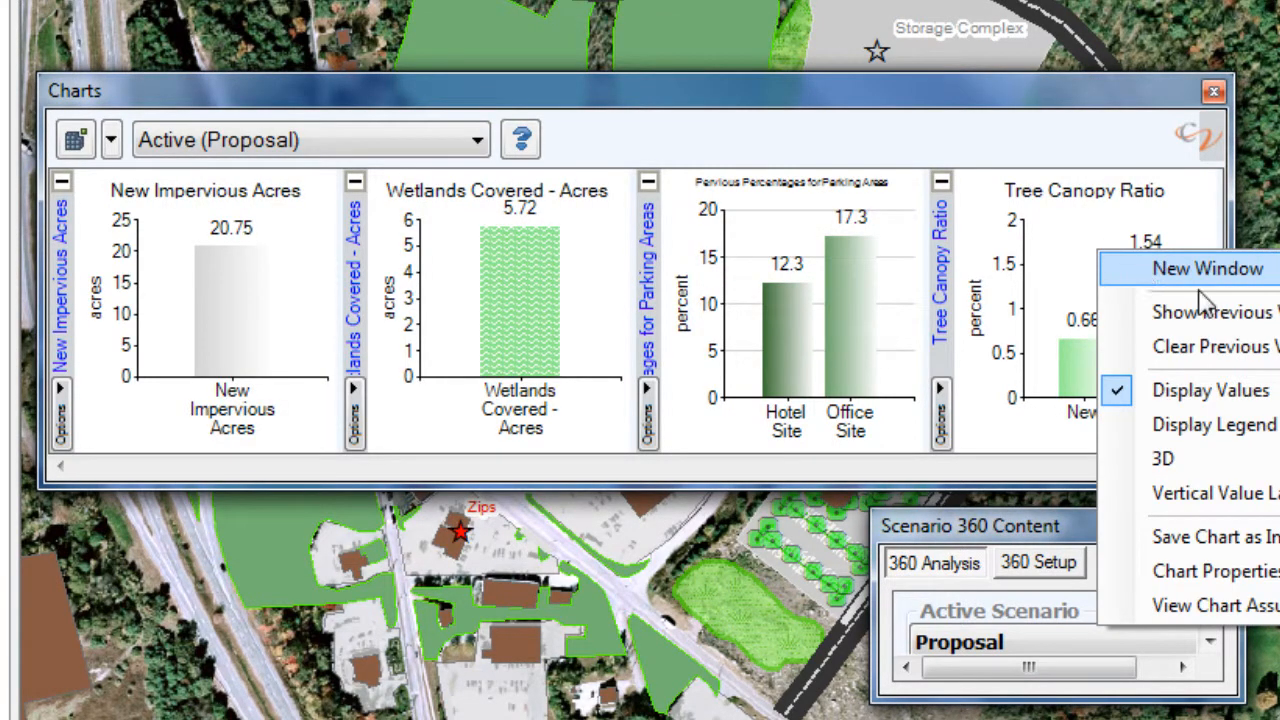
left_click(1208, 269)
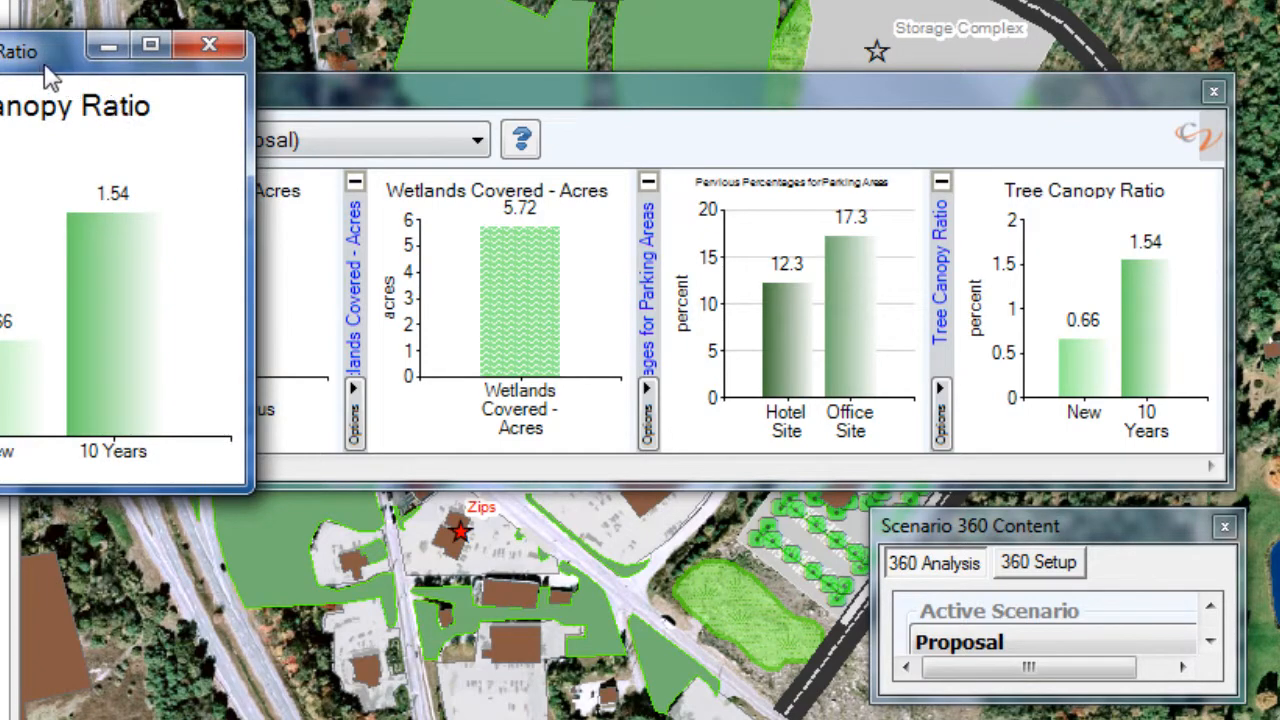
left_click_drag(60, 68, 550, 111)
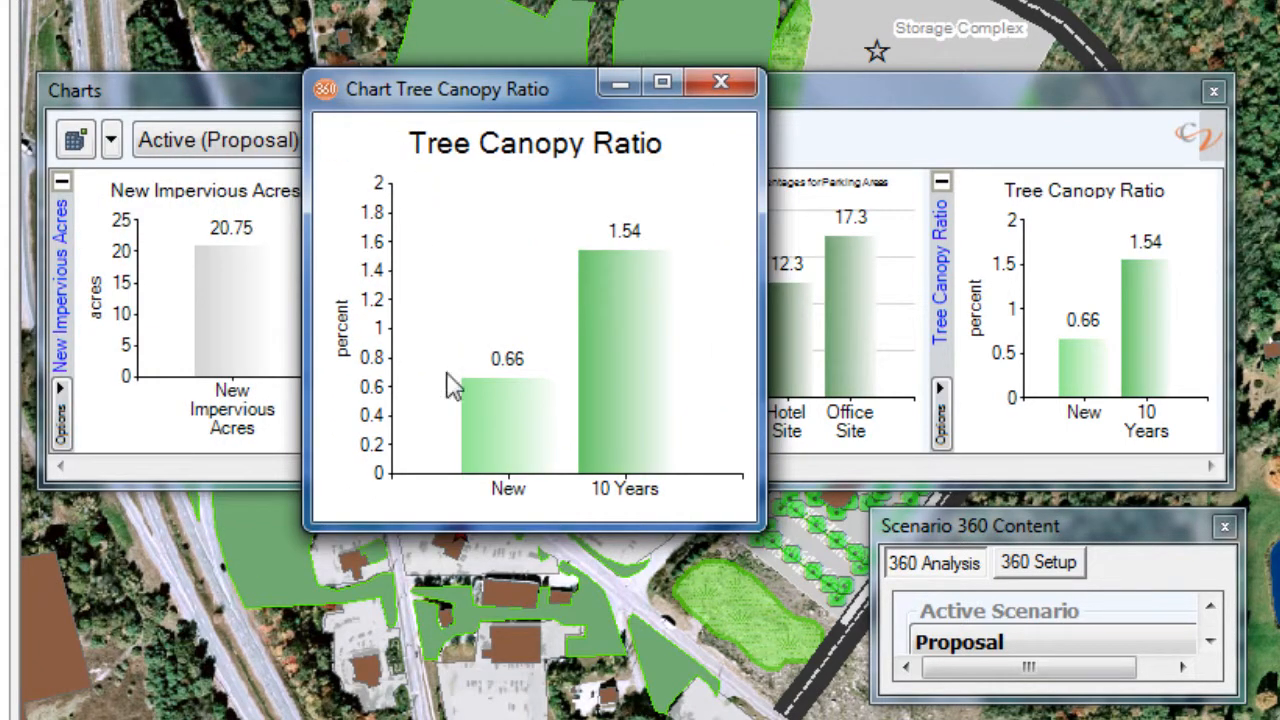
mouse_move(516, 400)
mouse_move(630, 254)
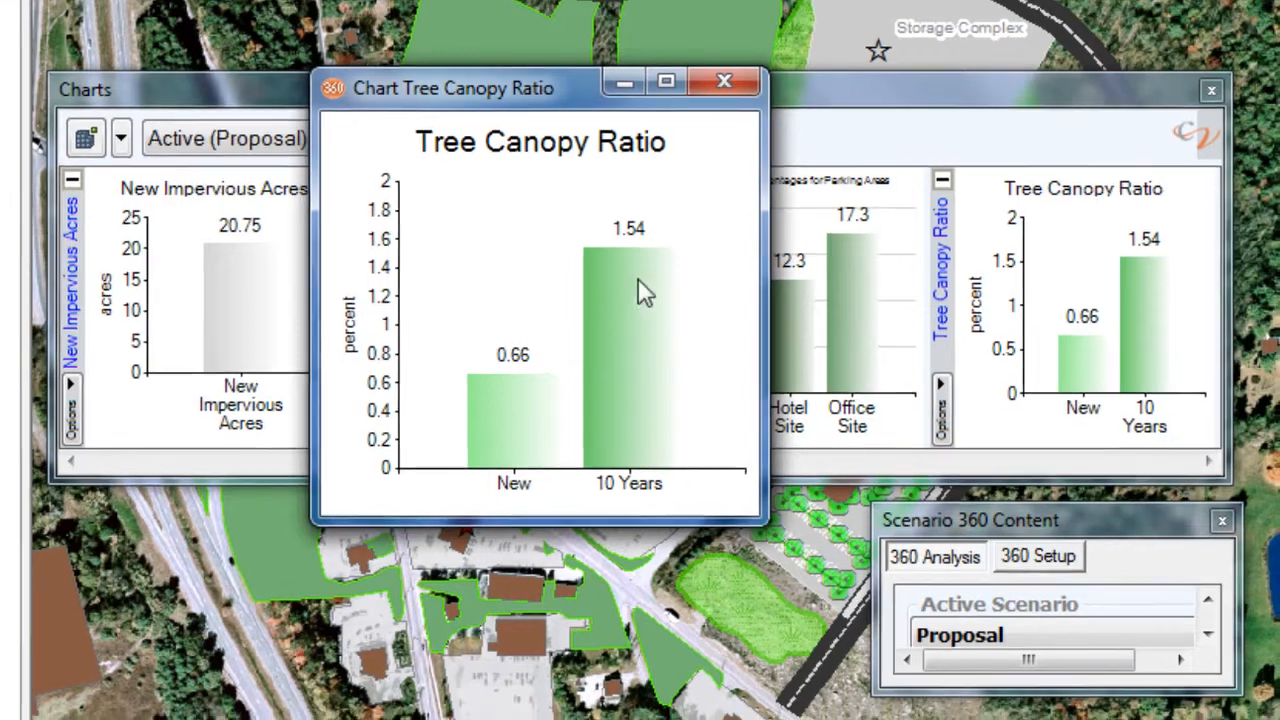
- In the Tree Canopy Ratio chart's assumptions, set New Tree Canopy to 65 sq ft and 10 Year Tree Canopy to 130 sq ft, and apply them
right_click(613, 326)
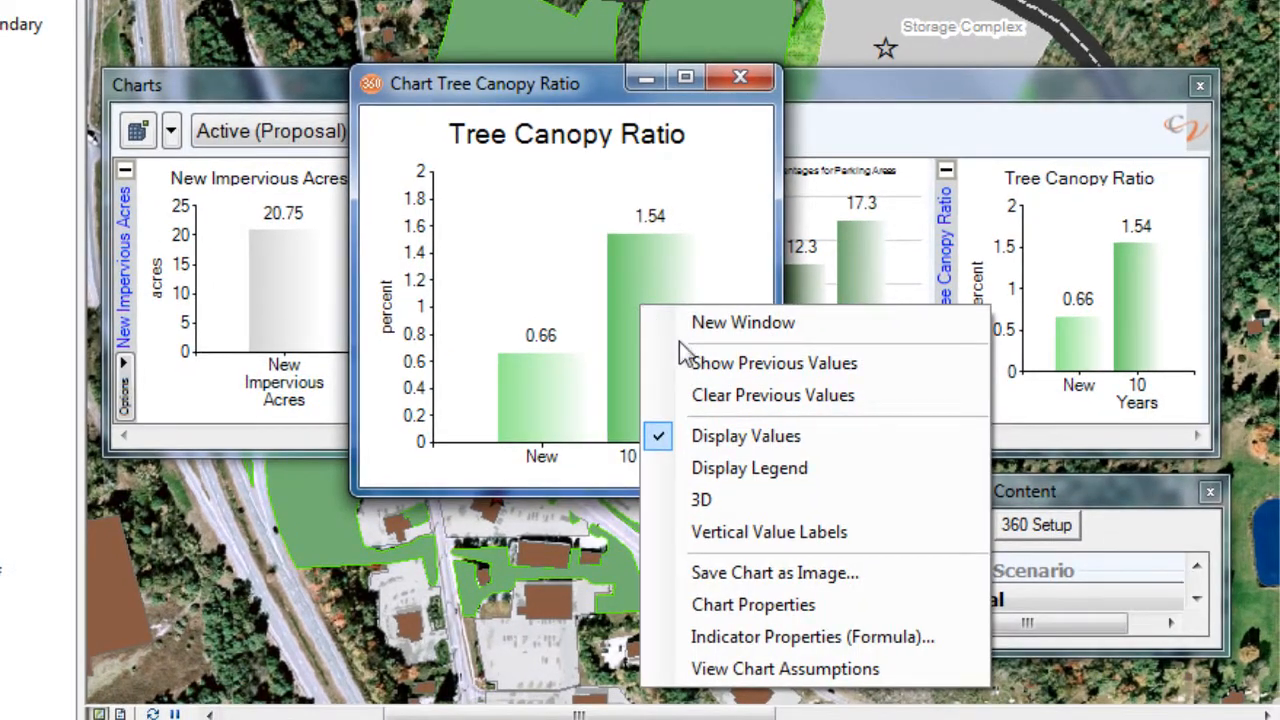
left_click(830, 668)
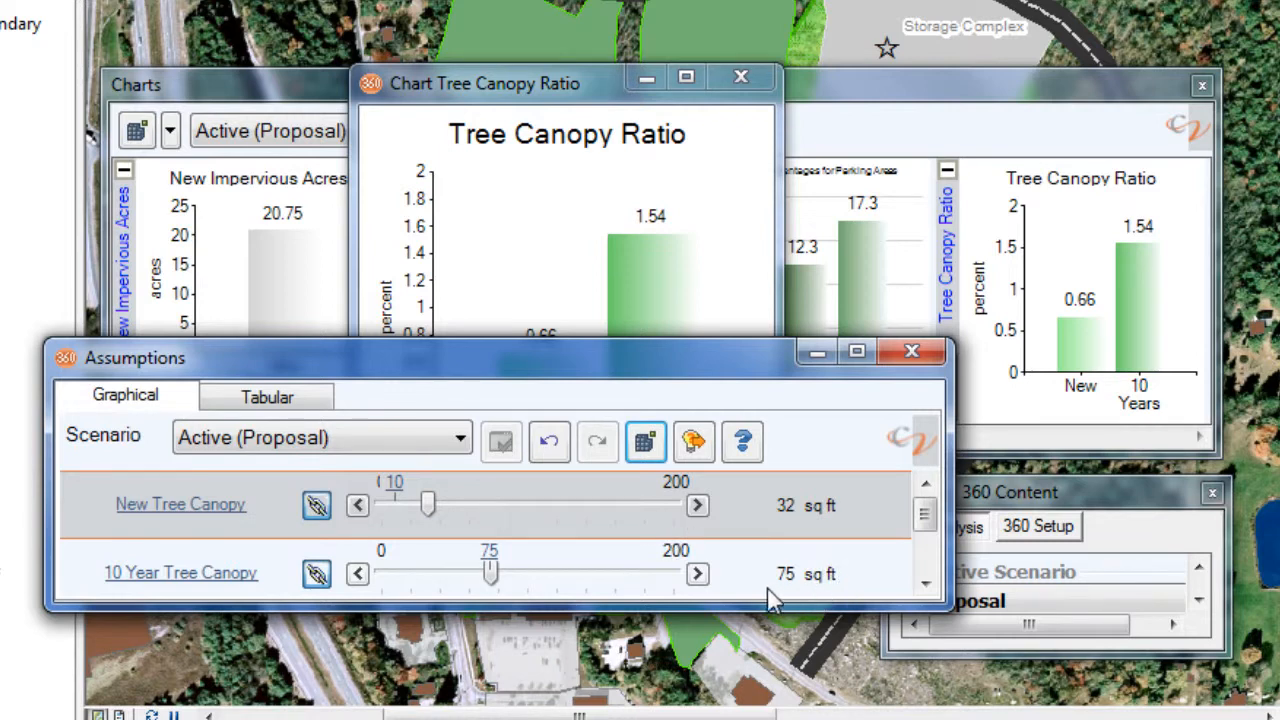
left_click_drag(677, 606, 679, 627)
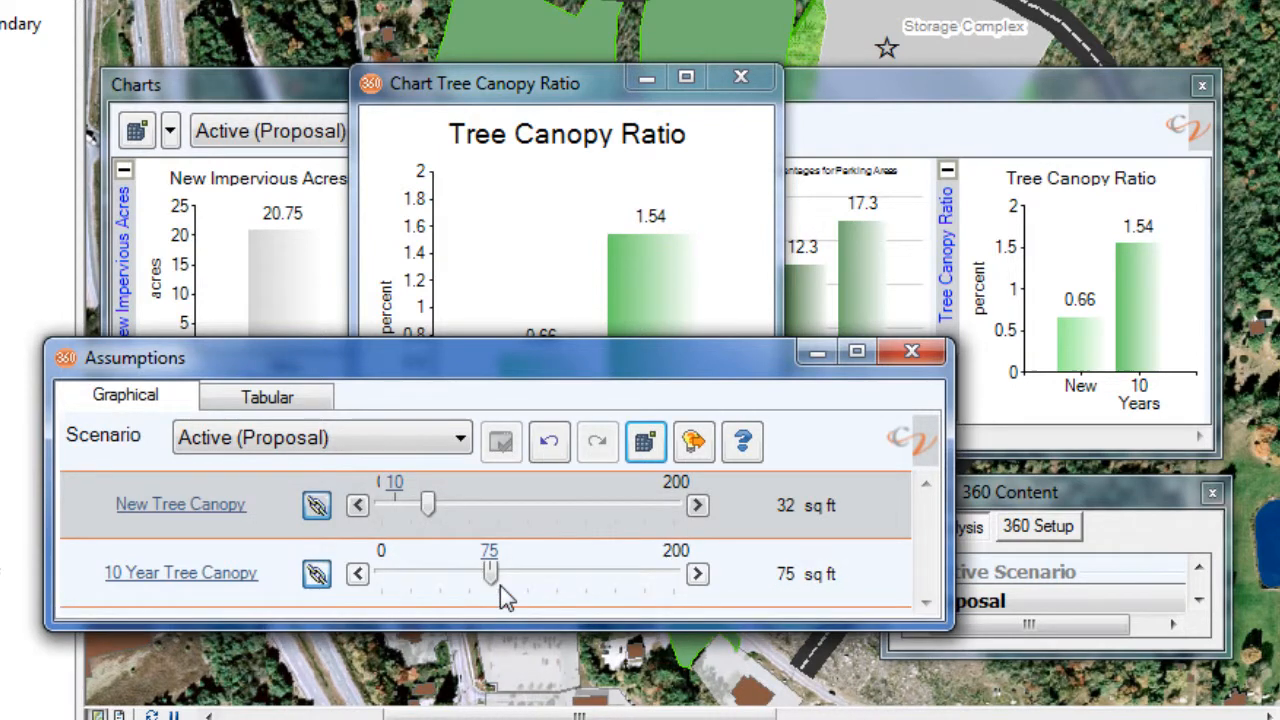
left_click_drag(428, 506, 478, 512)
left_click(501, 441)
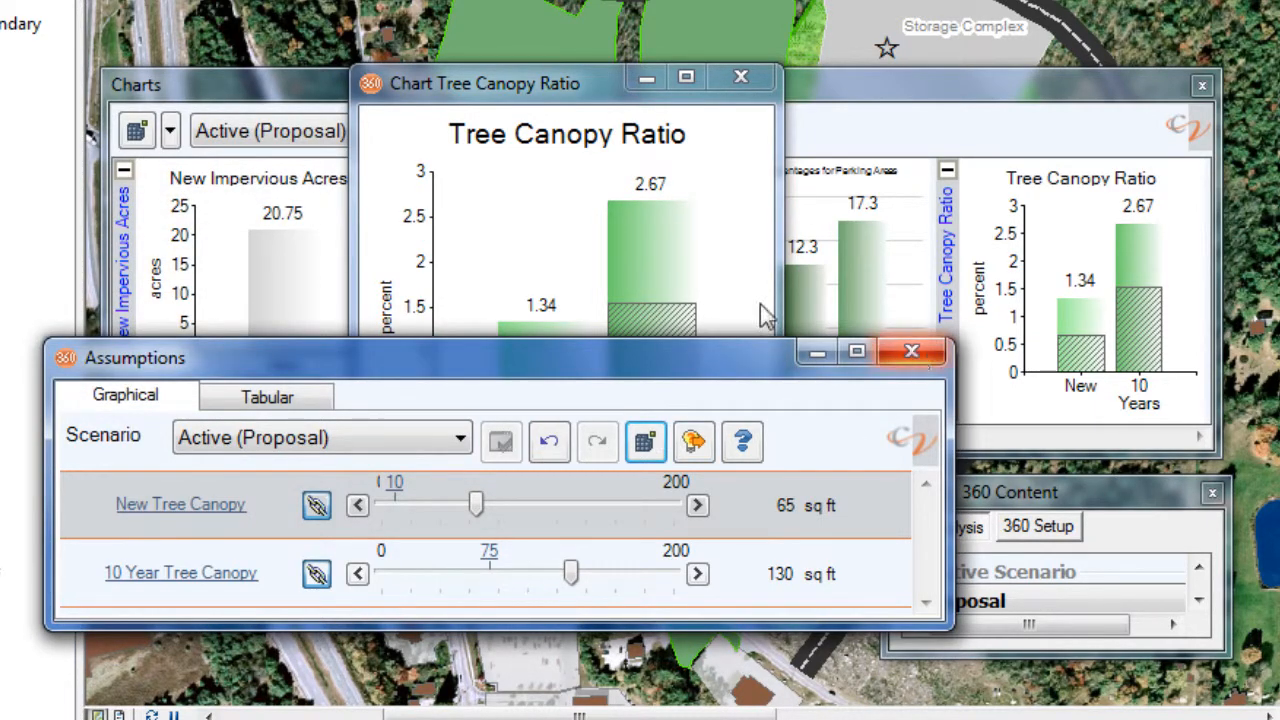
left_click_drag(697, 360, 686, 503)
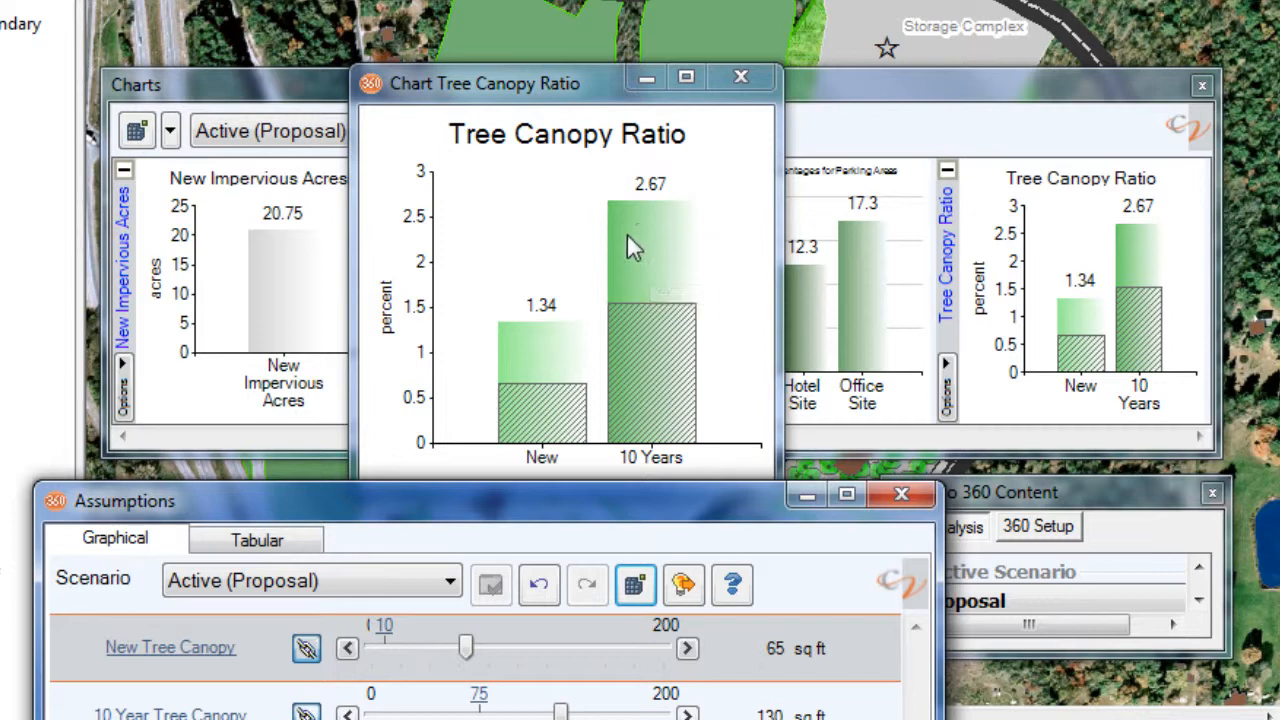
mouse_move(627, 245)
- Enlarge the Scenario 360 Content window and open the list of indicators from the setup work flow
left_click(1118, 494)
left_click_drag(1088, 478, 1061, 24)
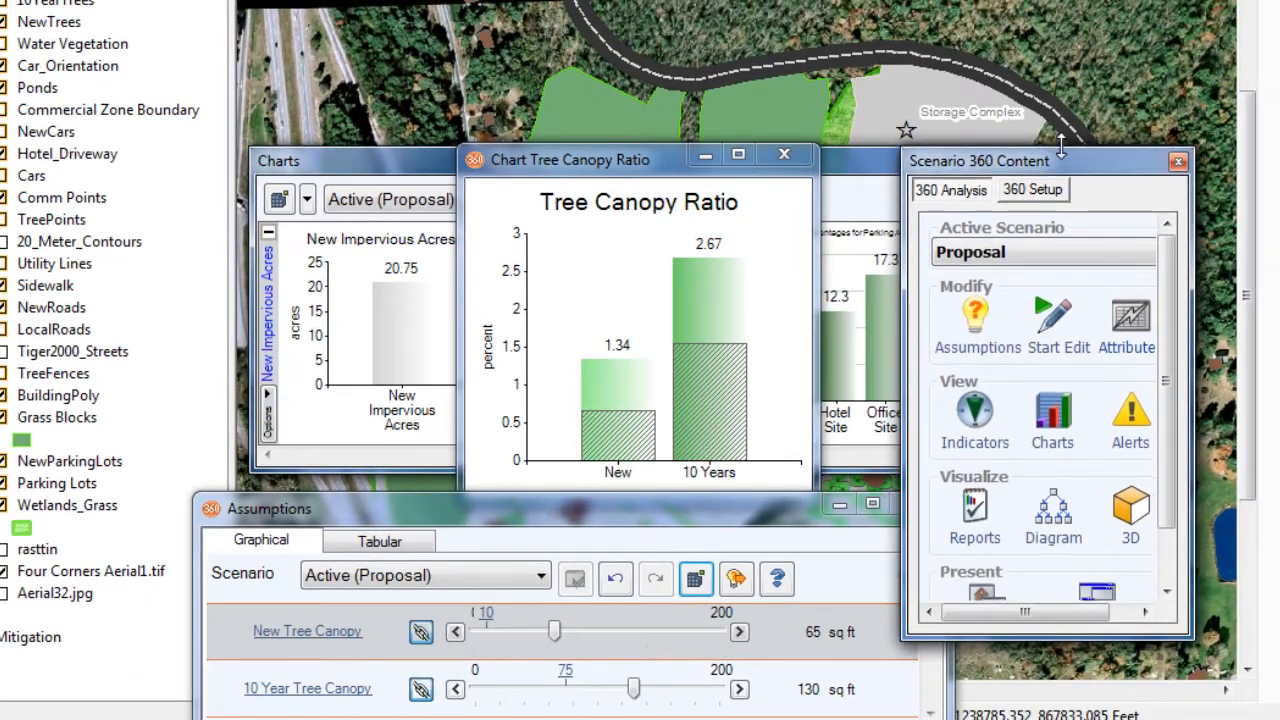
left_click_drag(1061, 78, 1061, 55)
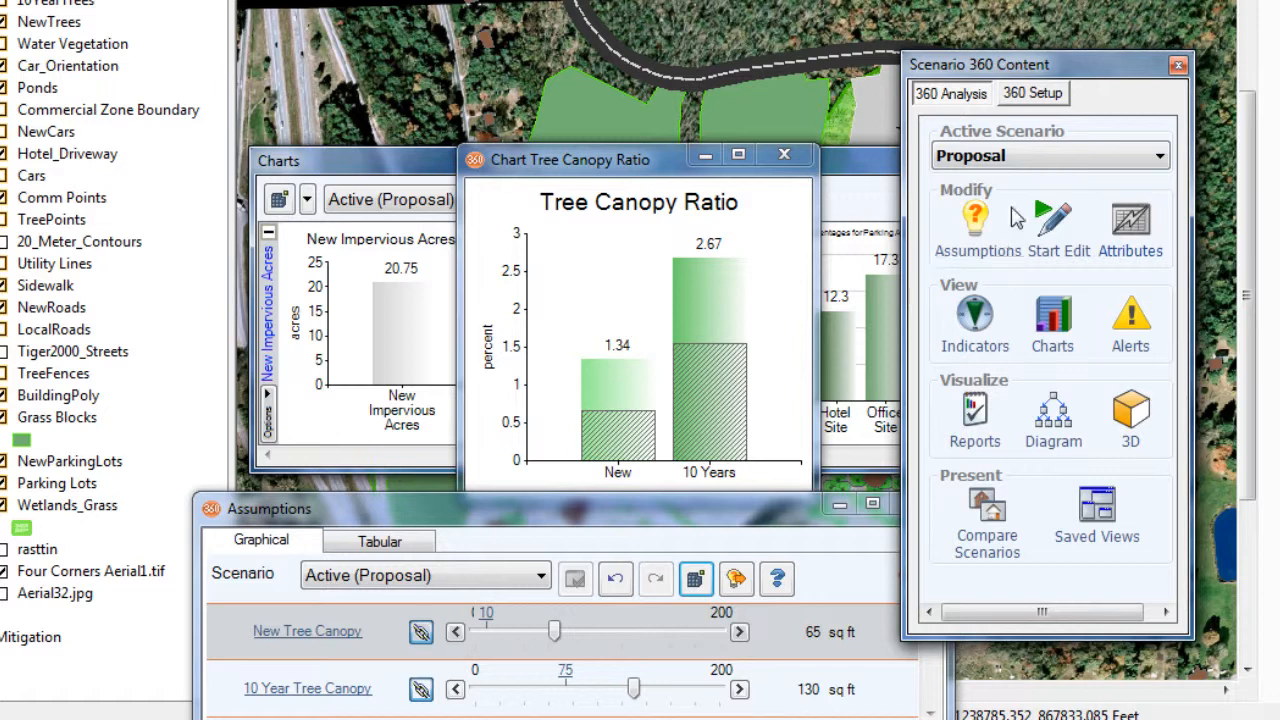
left_click(1034, 99)
left_click(959, 128)
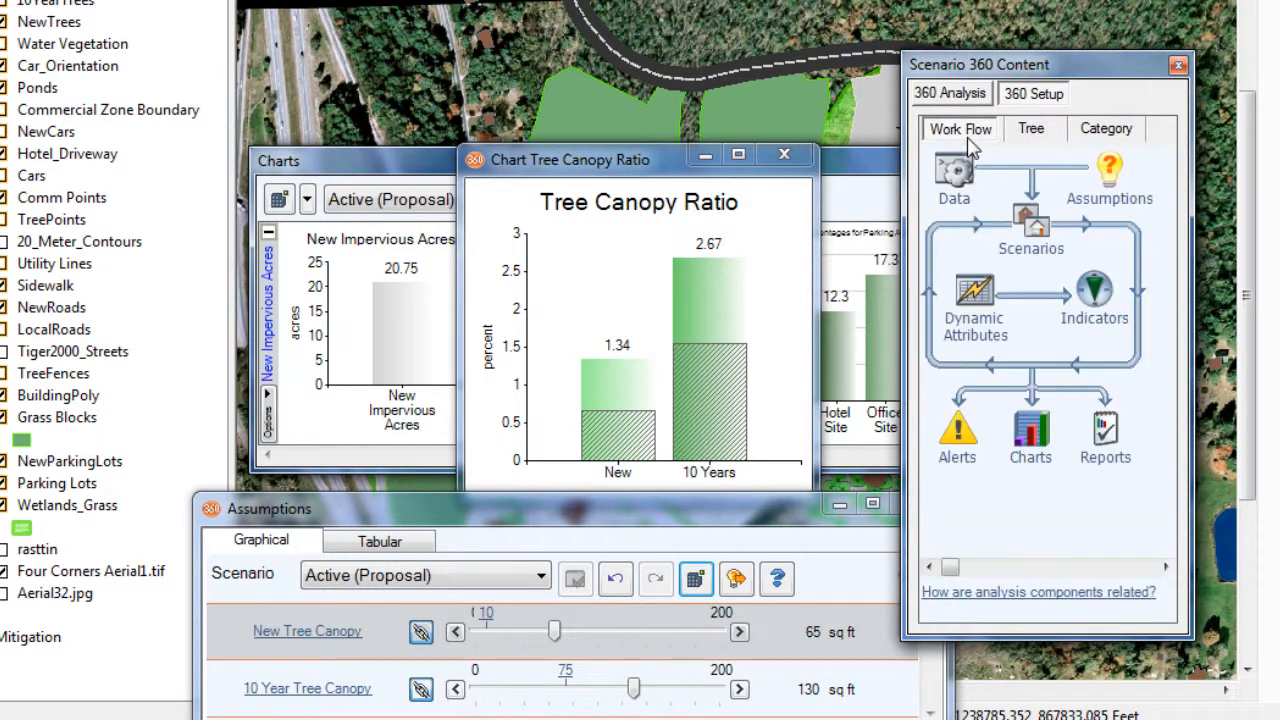
left_click(1105, 300)
left_click_drag(201, 6, 785, 92)
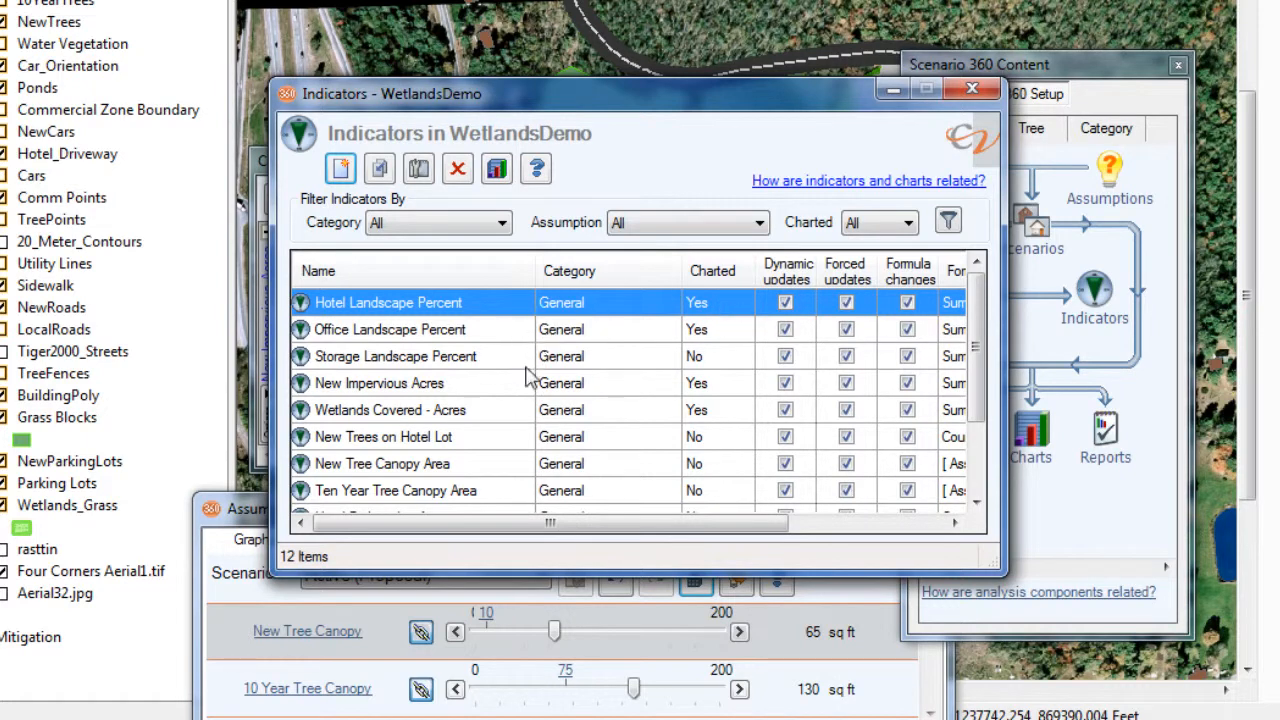
- Open the formula of the Tree Canopy Ratio - 10 Years indicator in the formula editor
left_click_drag(976, 323, 980, 420)
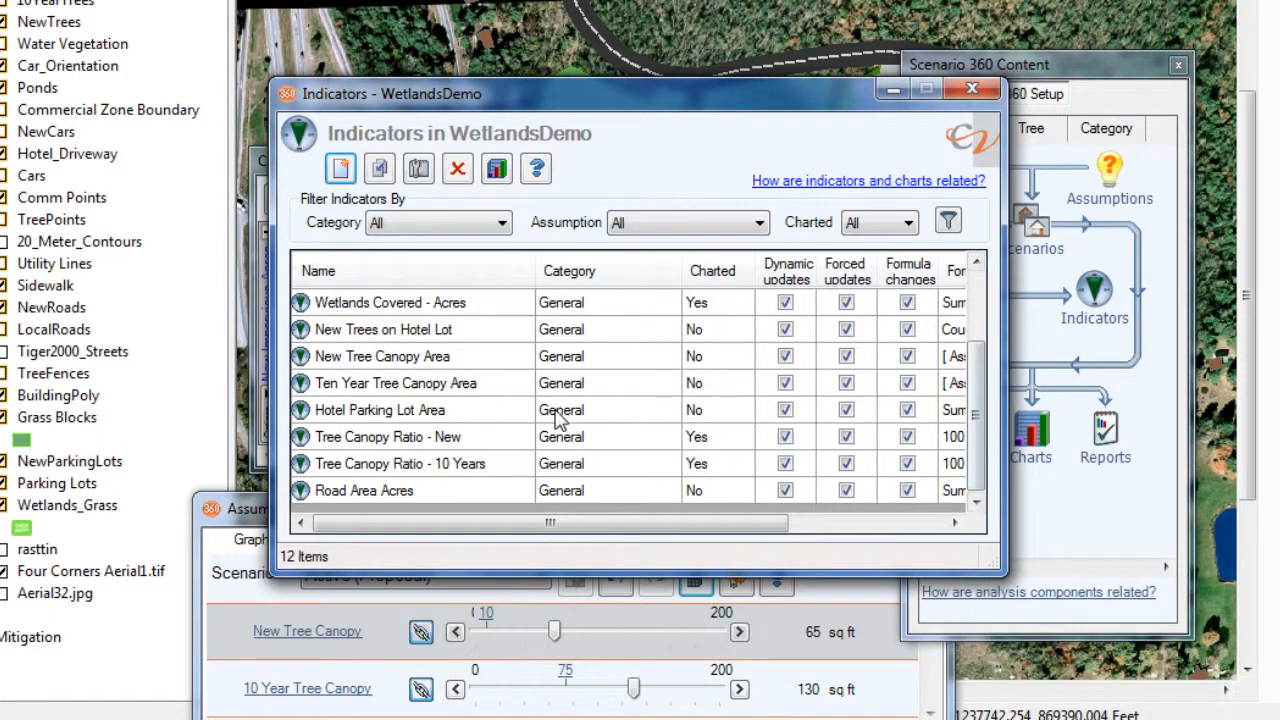
double_click(418, 466)
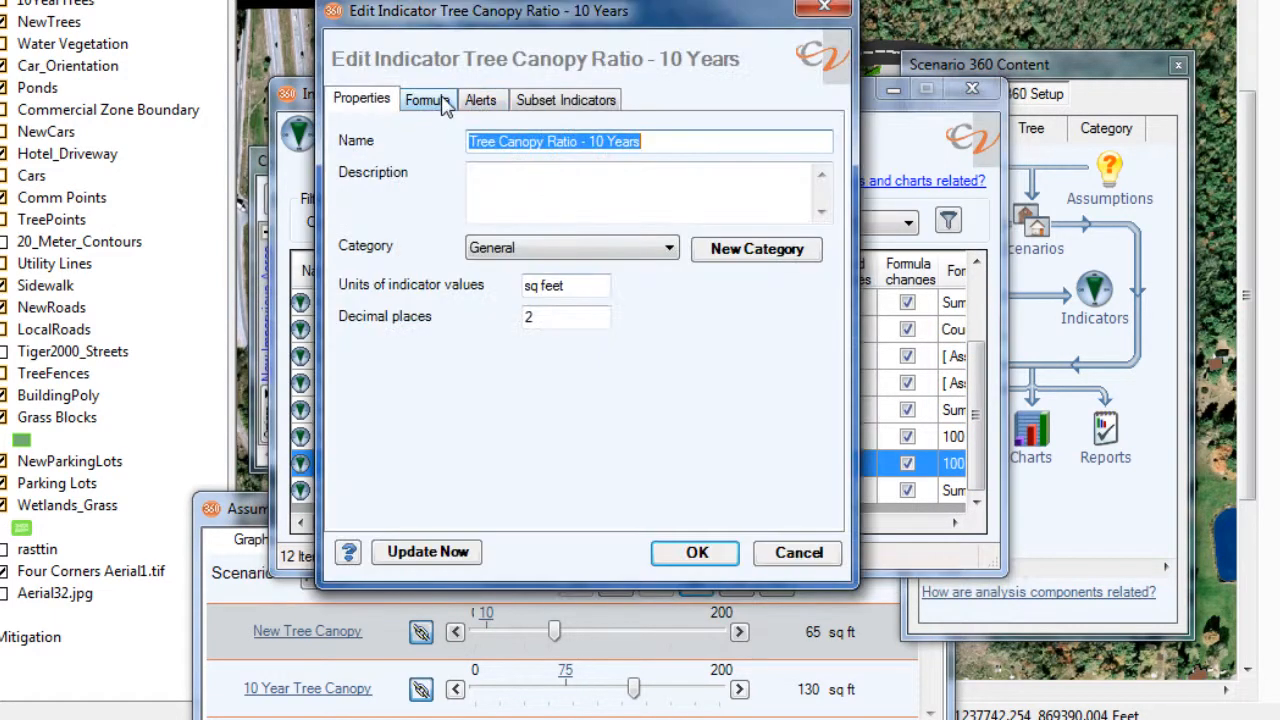
left_click(428, 100)
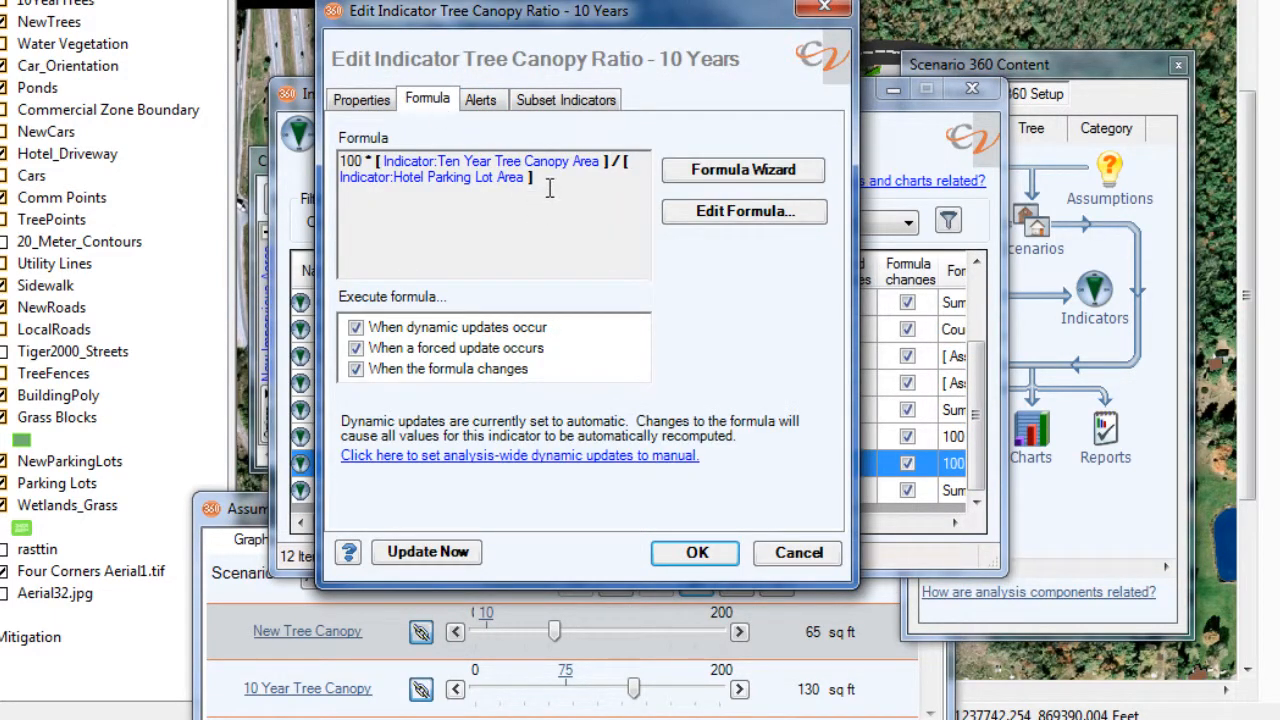
left_click(725, 220)
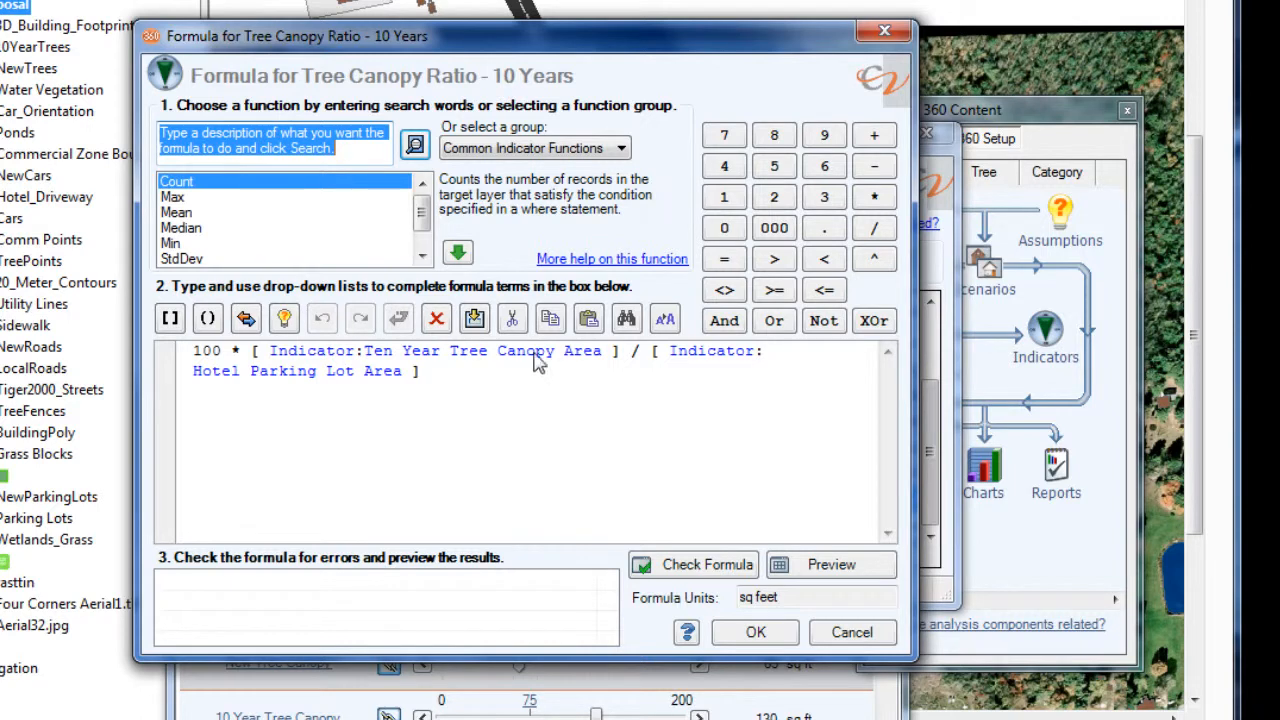
- List all available formula functions, examine the AngleTo and AvgDistance descriptions, and browse the rest of the list
left_click(622, 150)
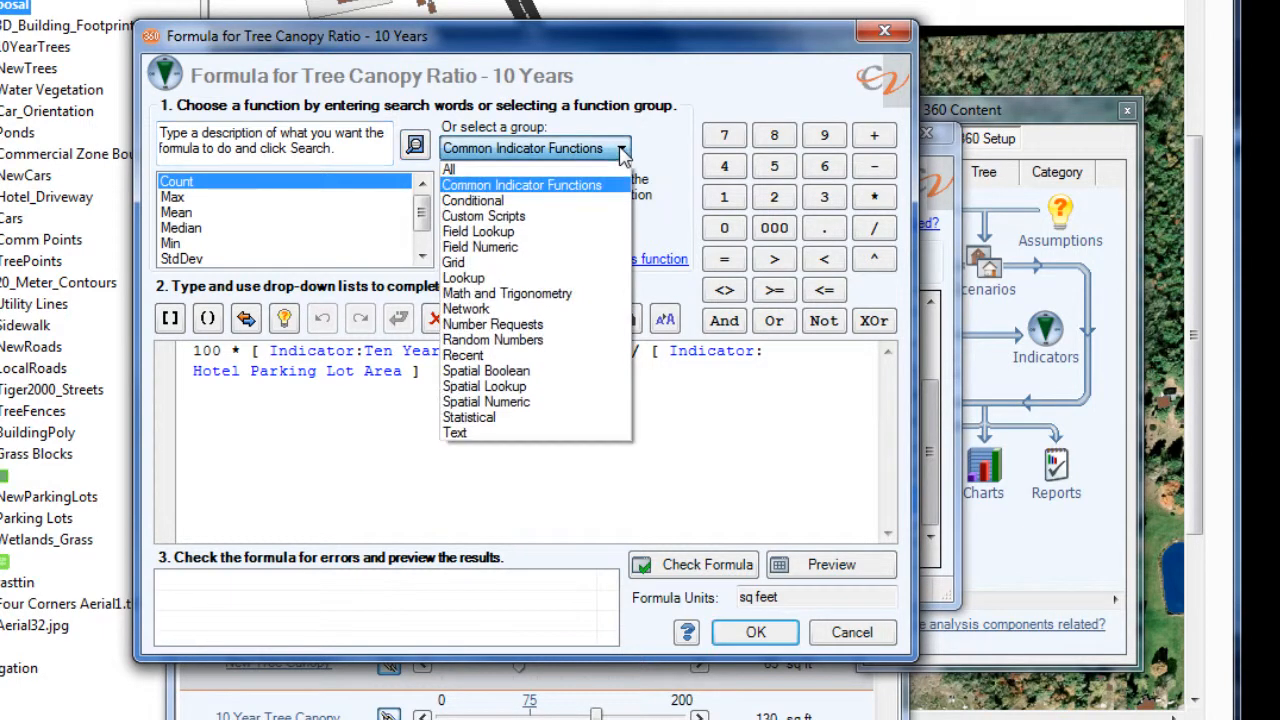
left_click(590, 162)
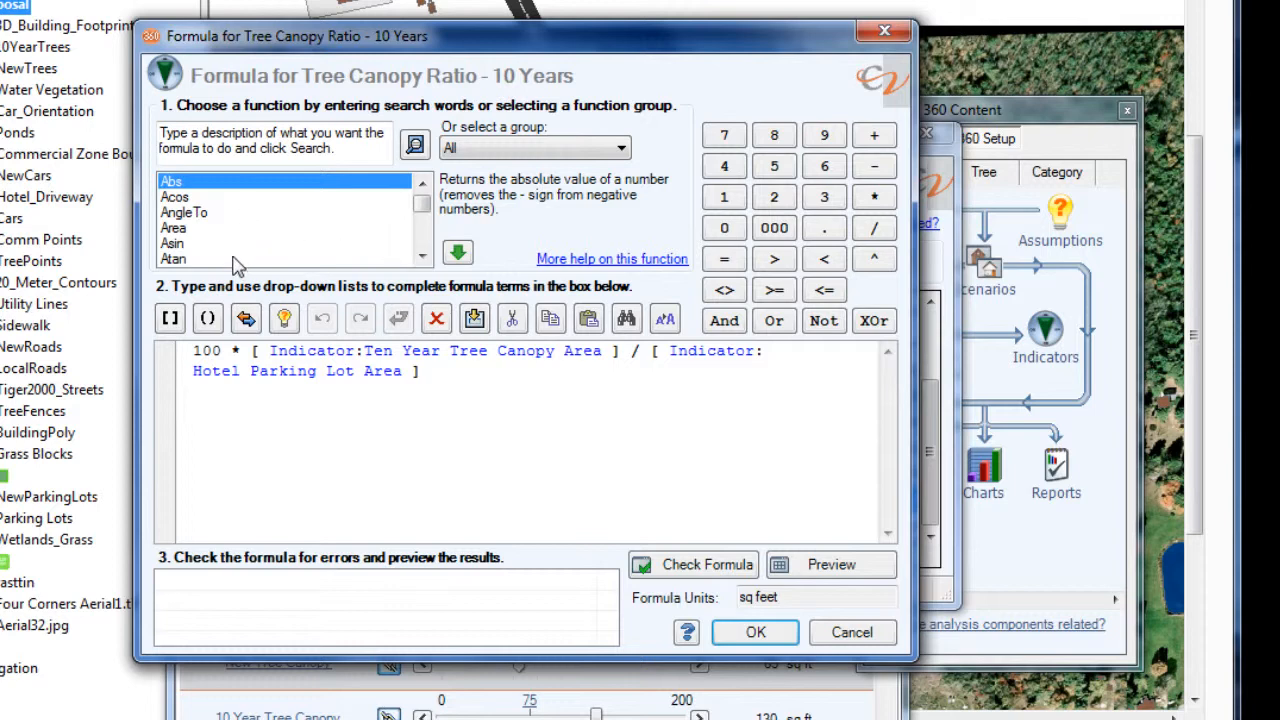
left_click(212, 213)
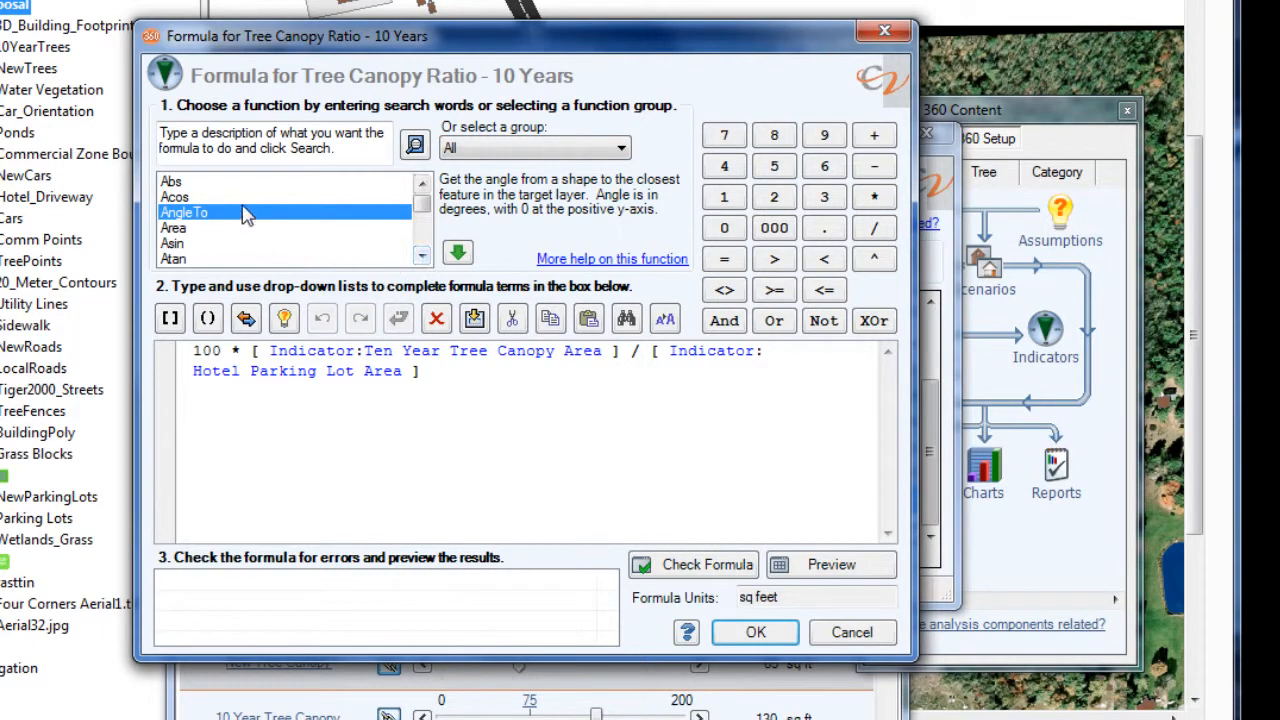
left_click(422, 257)
left_click(421, 257)
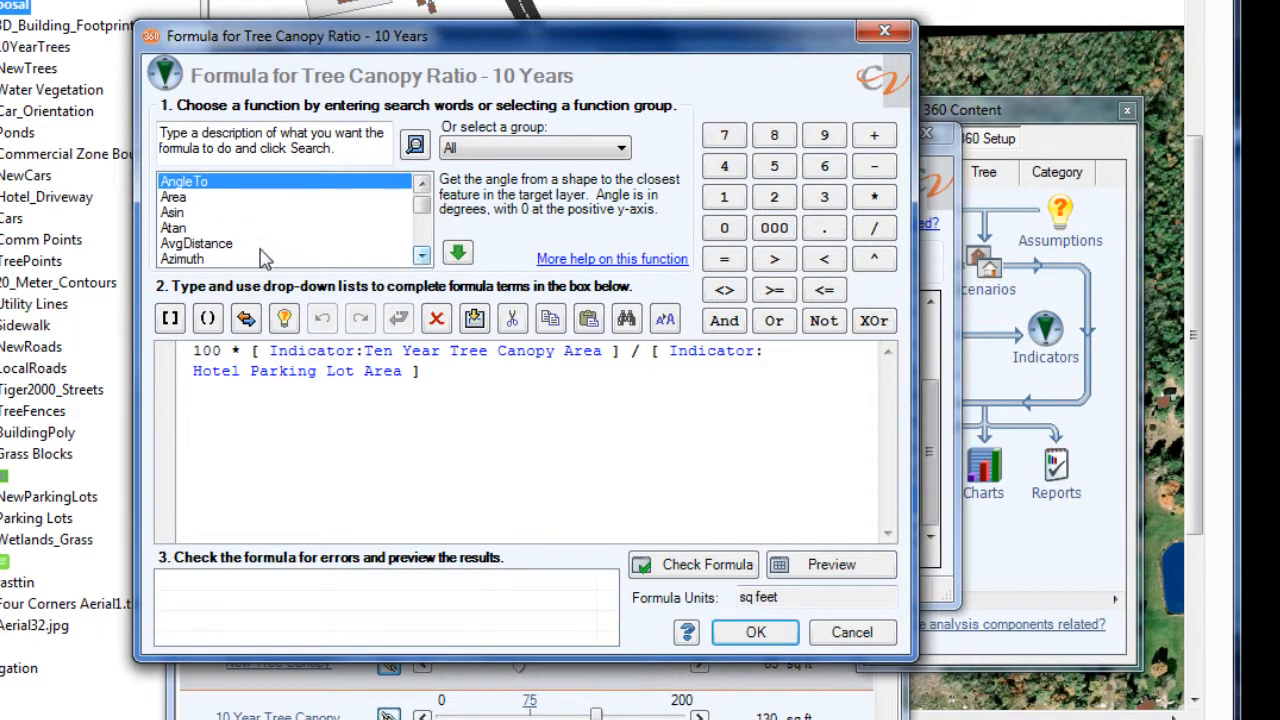
left_click(261, 247)
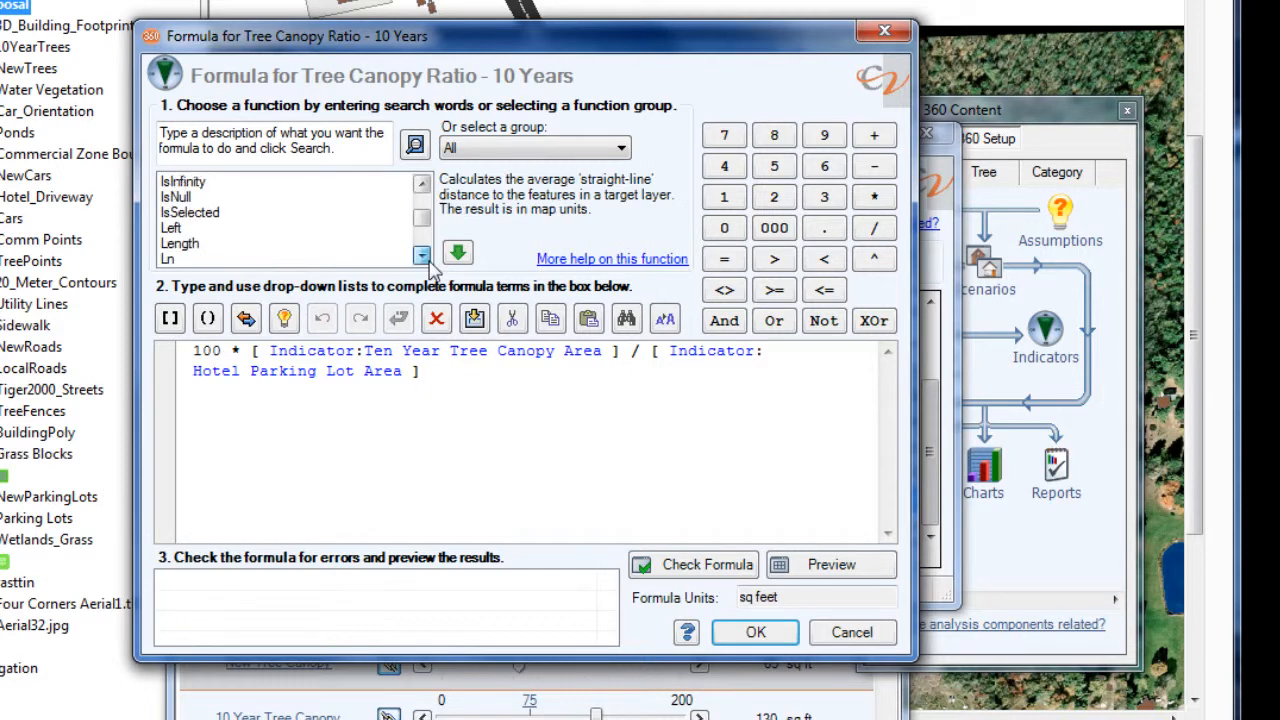
left_click(428, 260)
left_click(428, 260)
left_click_drag(428, 262, 428, 262)
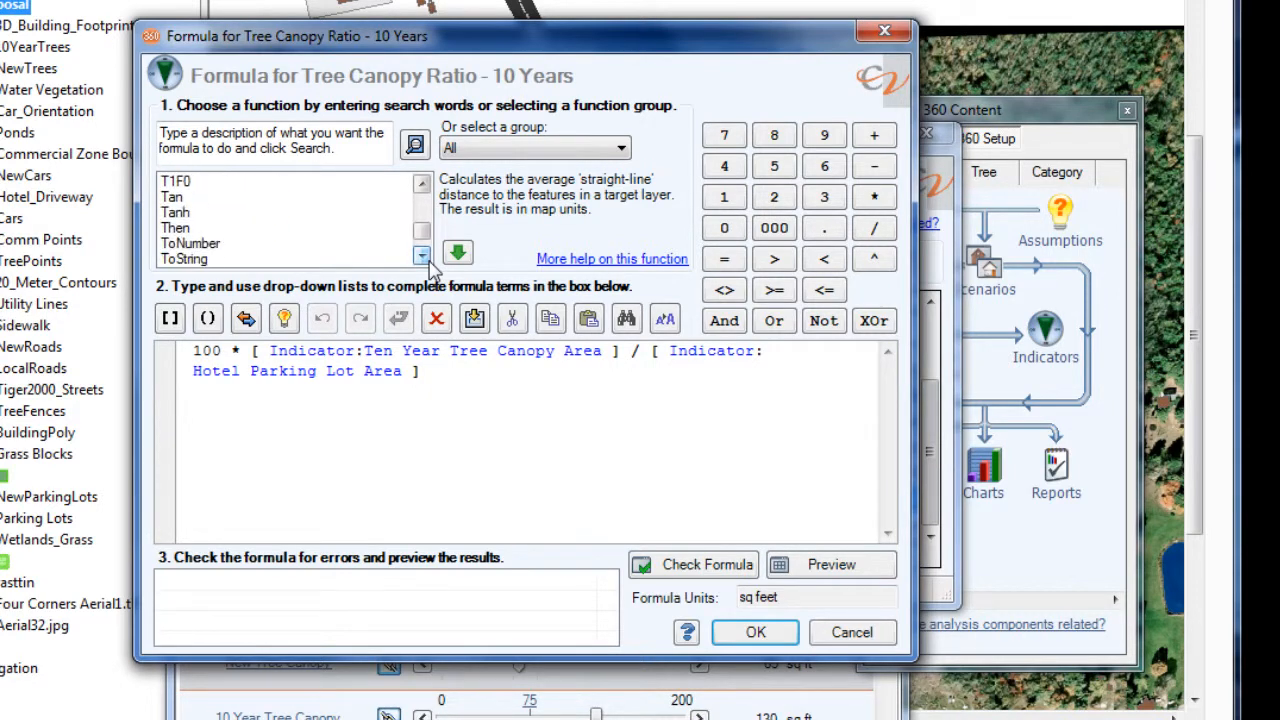
left_click(422, 186)
left_click(422, 186)
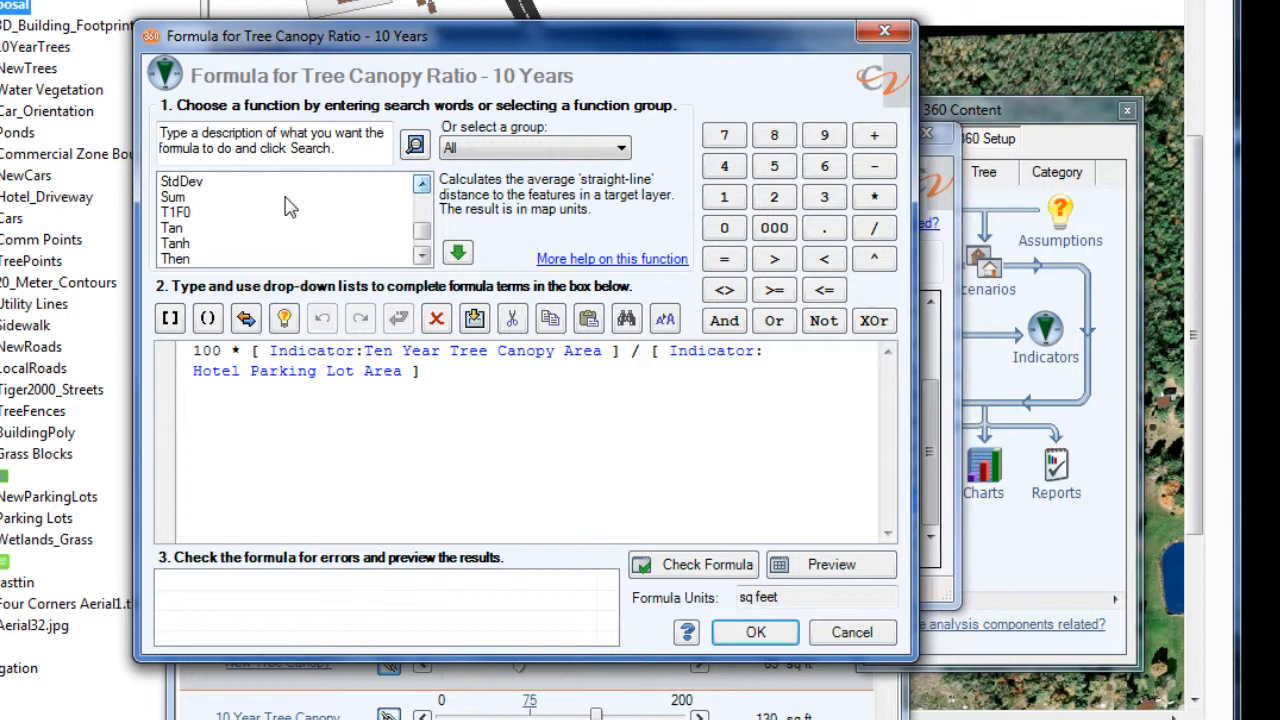
- Examine the StdDev function description, then leave the Tree Canopy Ratio - 10 Years formula and indicator editors without changes
left_click(205, 182)
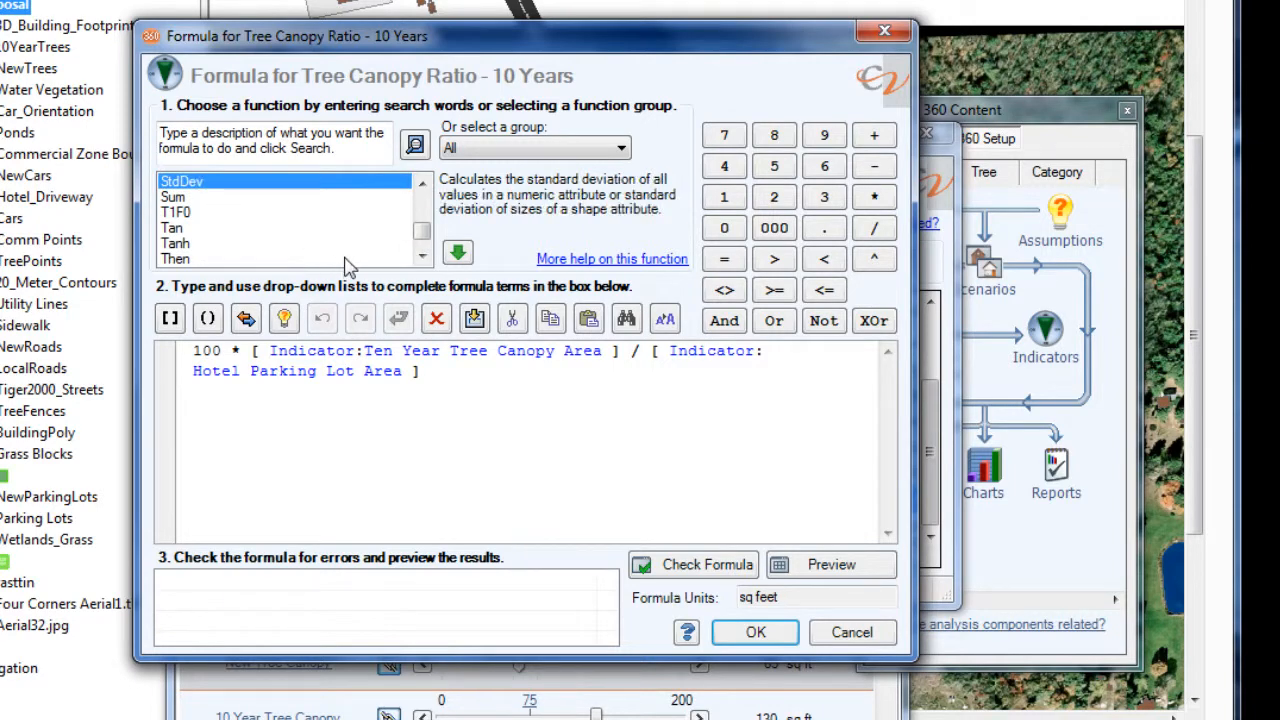
left_click(858, 638)
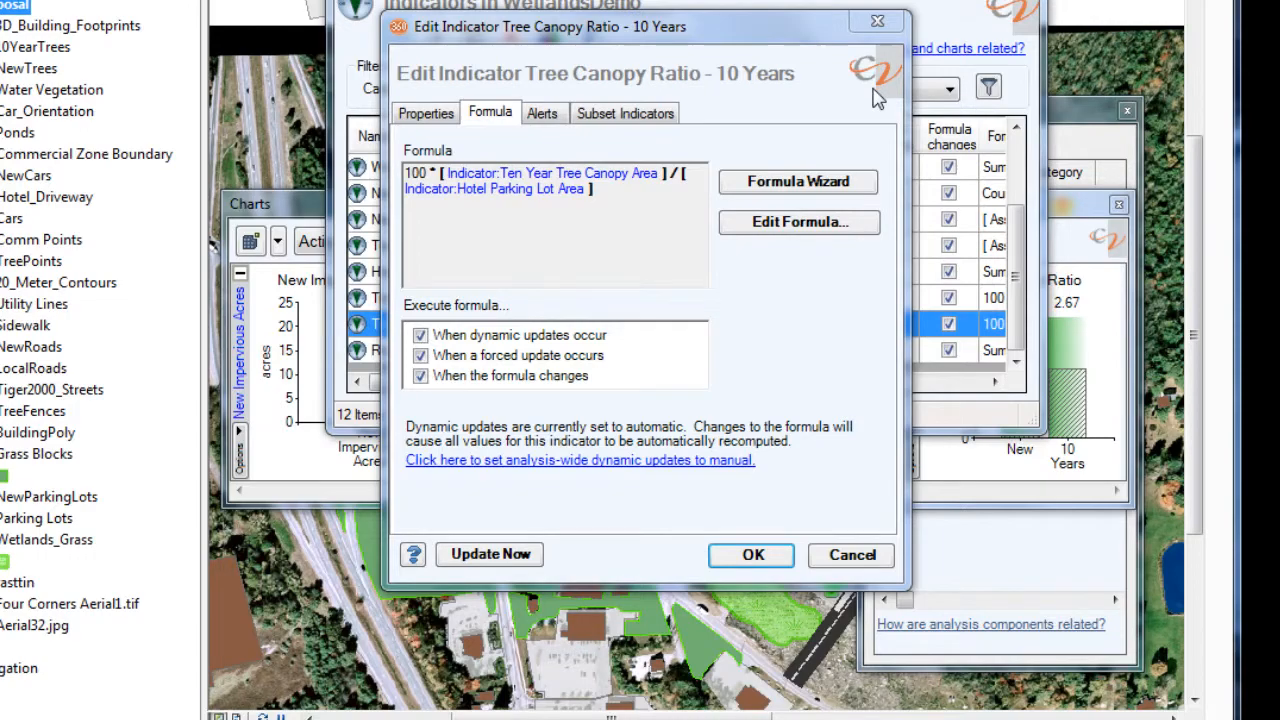
left_click(878, 21)
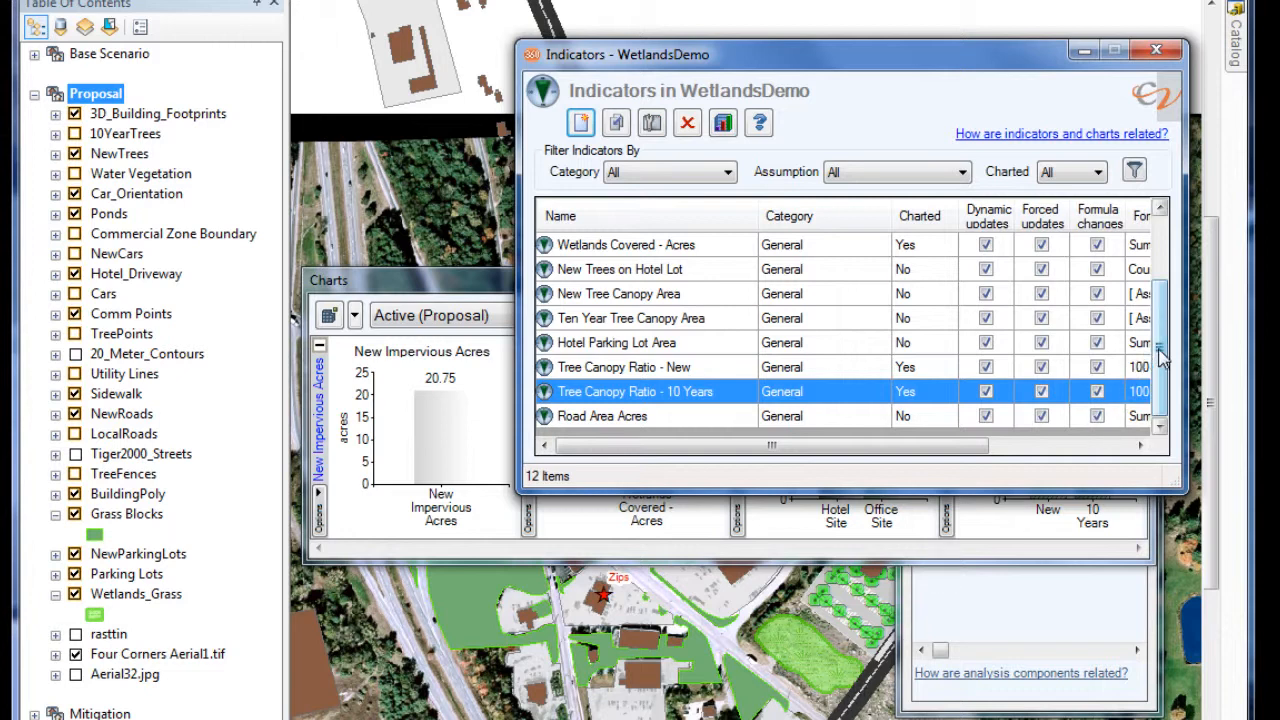
- Open the formula of the New Impervious Acres indicator in the formula editor, with the insertion point at its end
left_click_drag(1160, 354, 1159, 270)
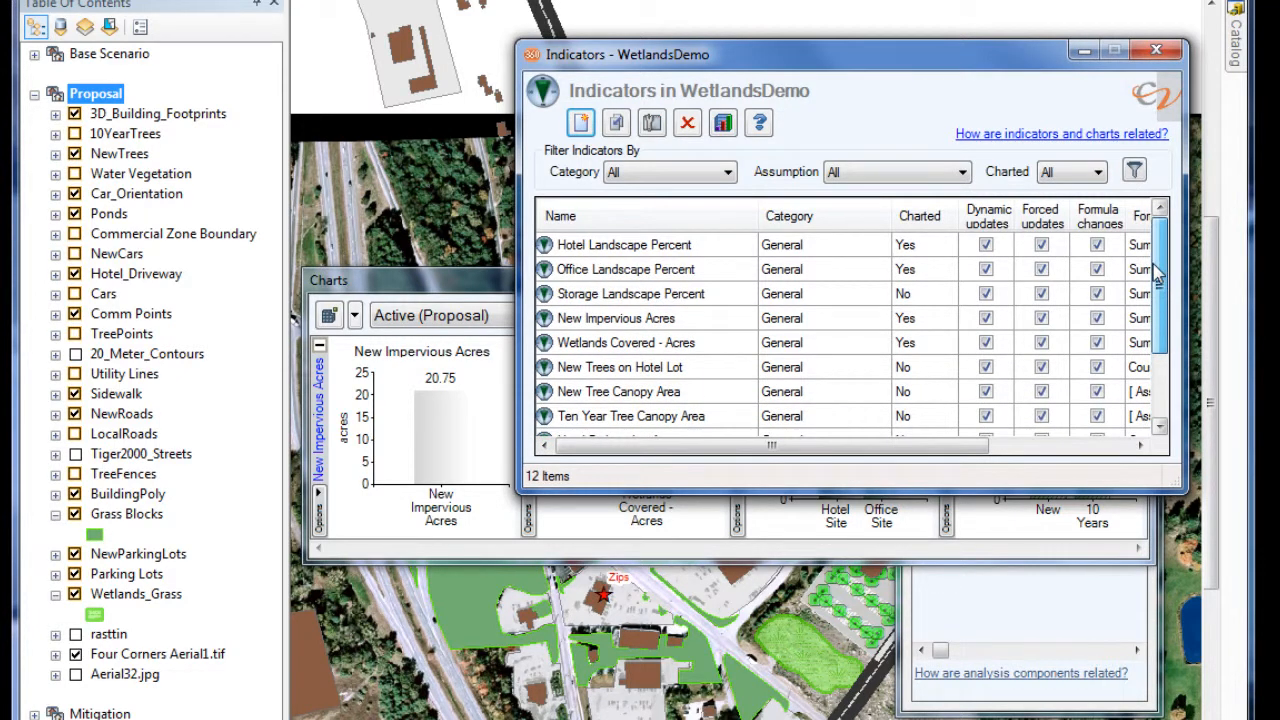
double_click(675, 320)
left_click_drag(300, 147, 618, 191)
left_click(455, 267)
left_click(705, 372)
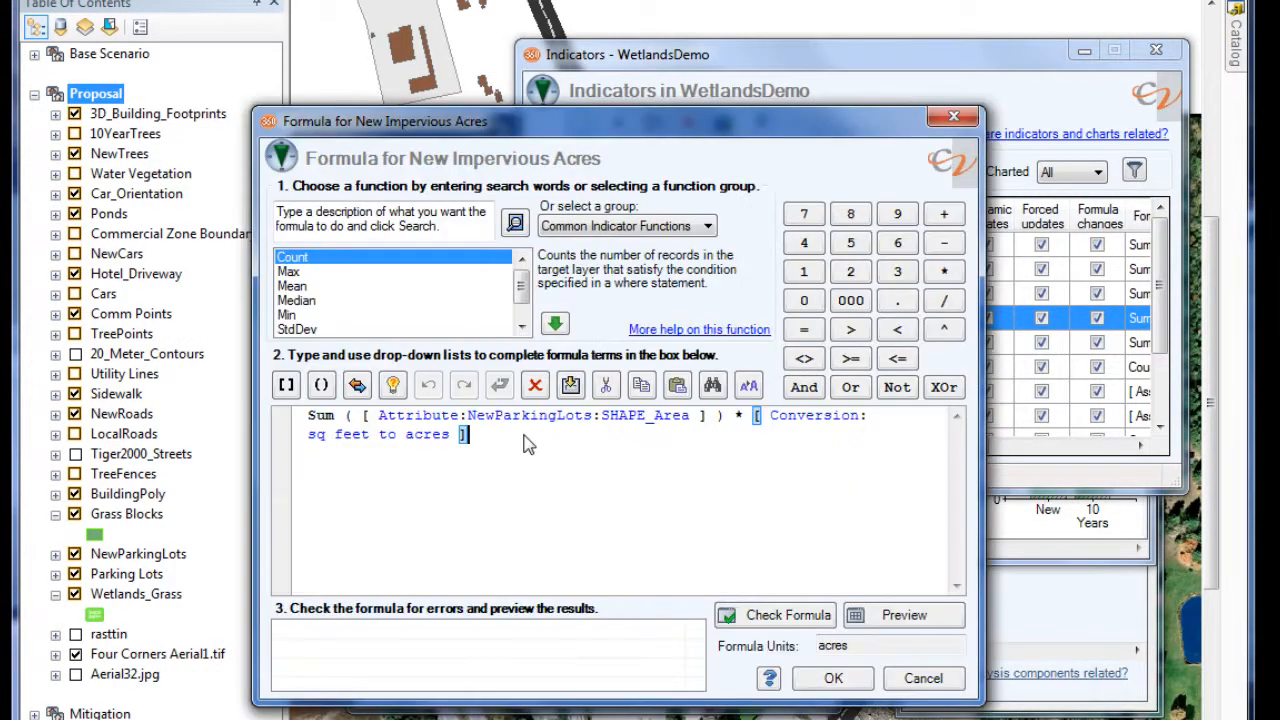
- Add the Road Area Acres indicator as a further summed term at the end of the New Impervious Acres formula
type("+ ")
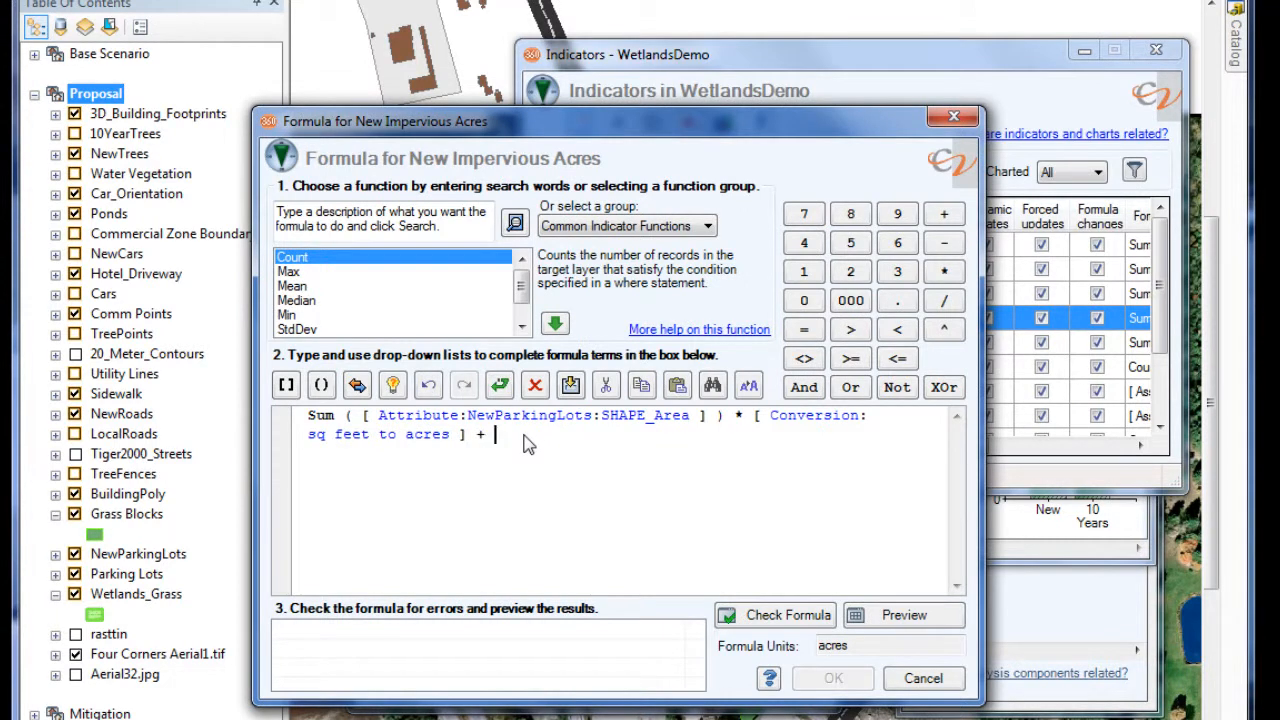
type("[")
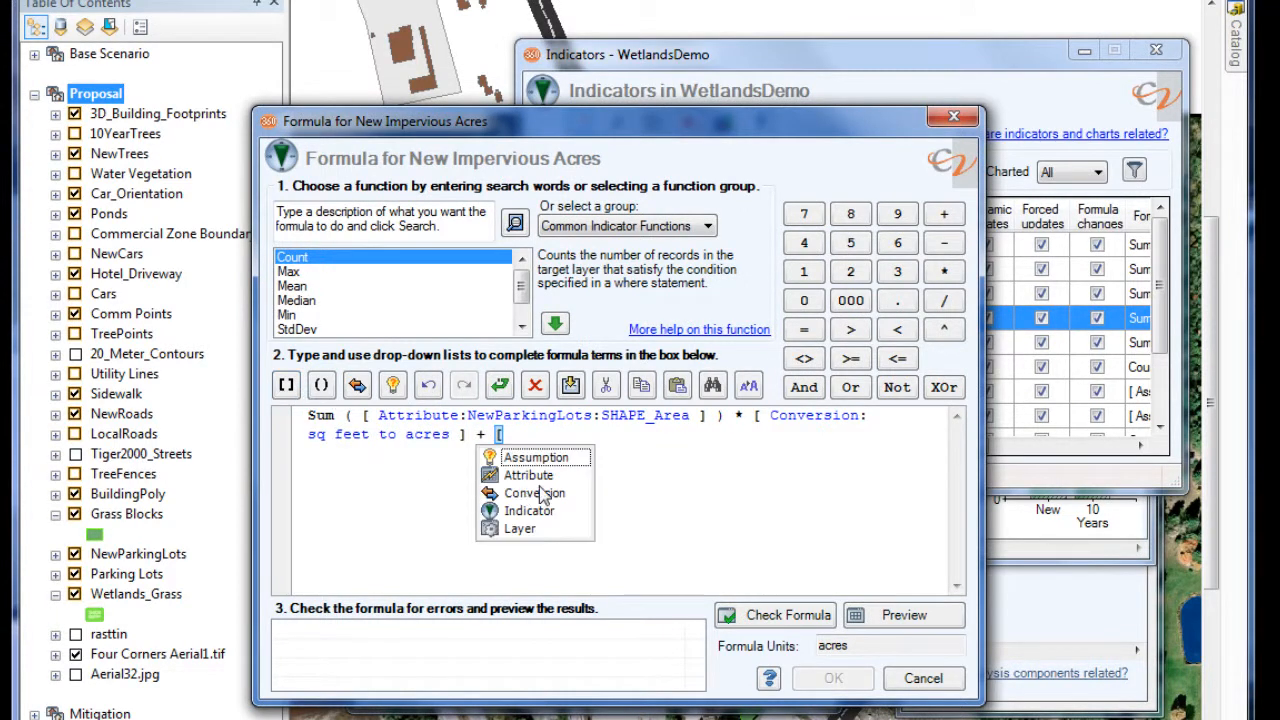
double_click(547, 512)
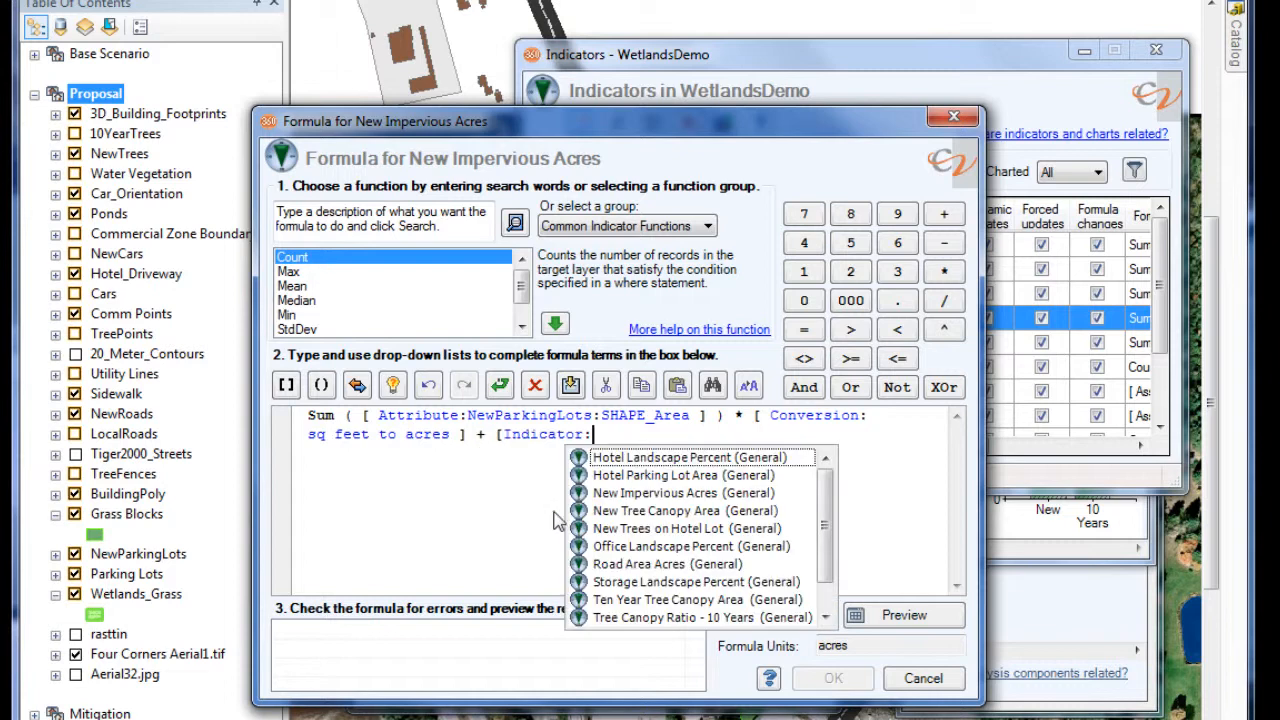
left_click(825, 617)
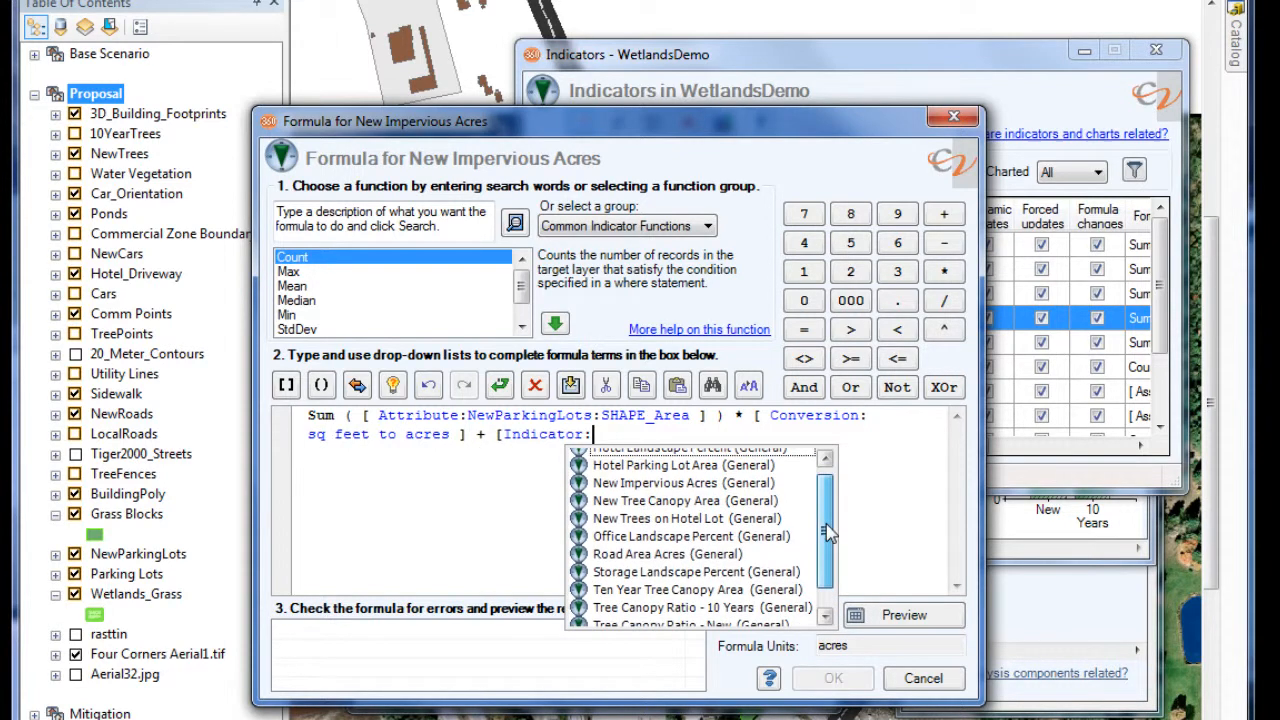
left_click(825, 617)
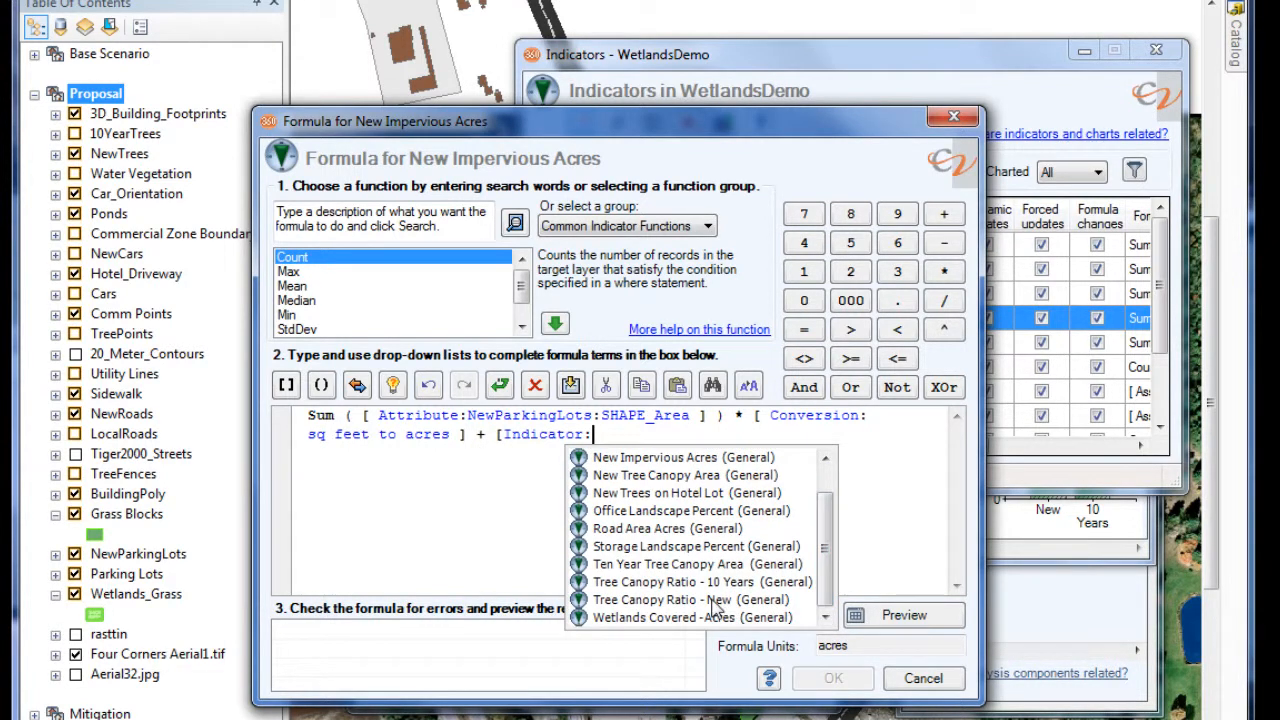
left_click(677, 530)
- Check the extended New Impervious Acres formula for errors, then accept it and apply the indicator edit
left_click(775, 617)
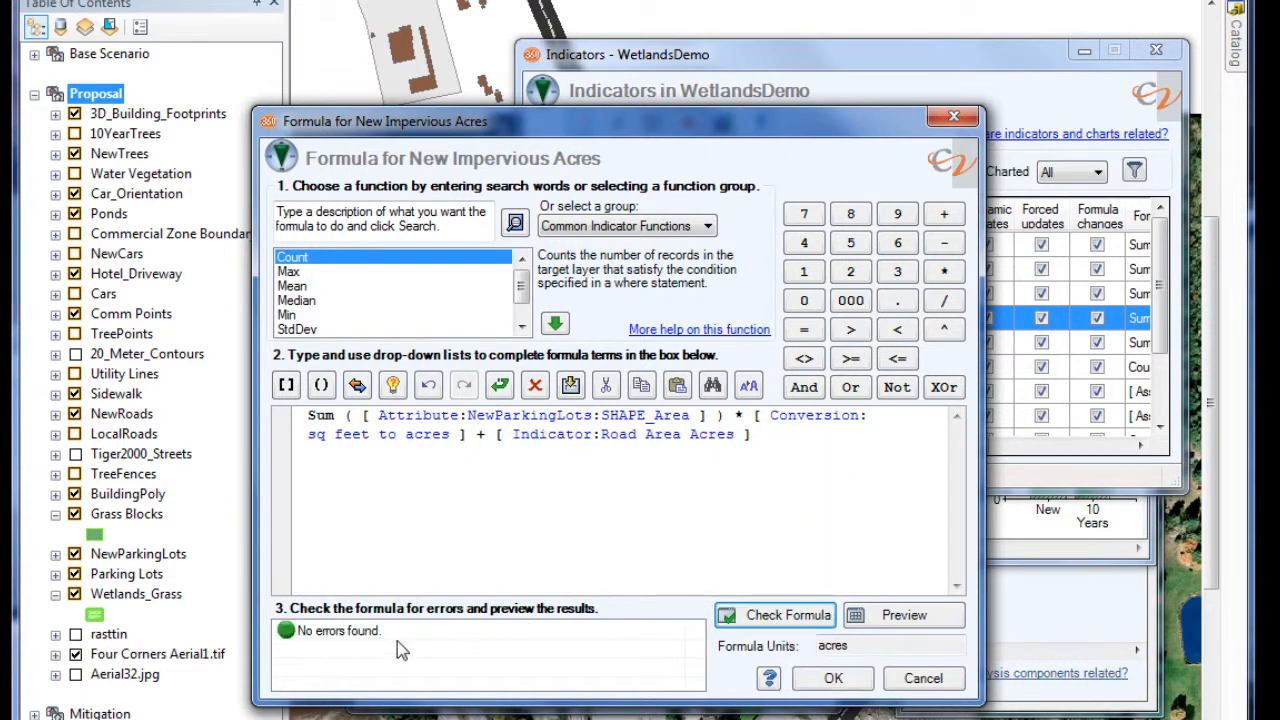
left_click(834, 680)
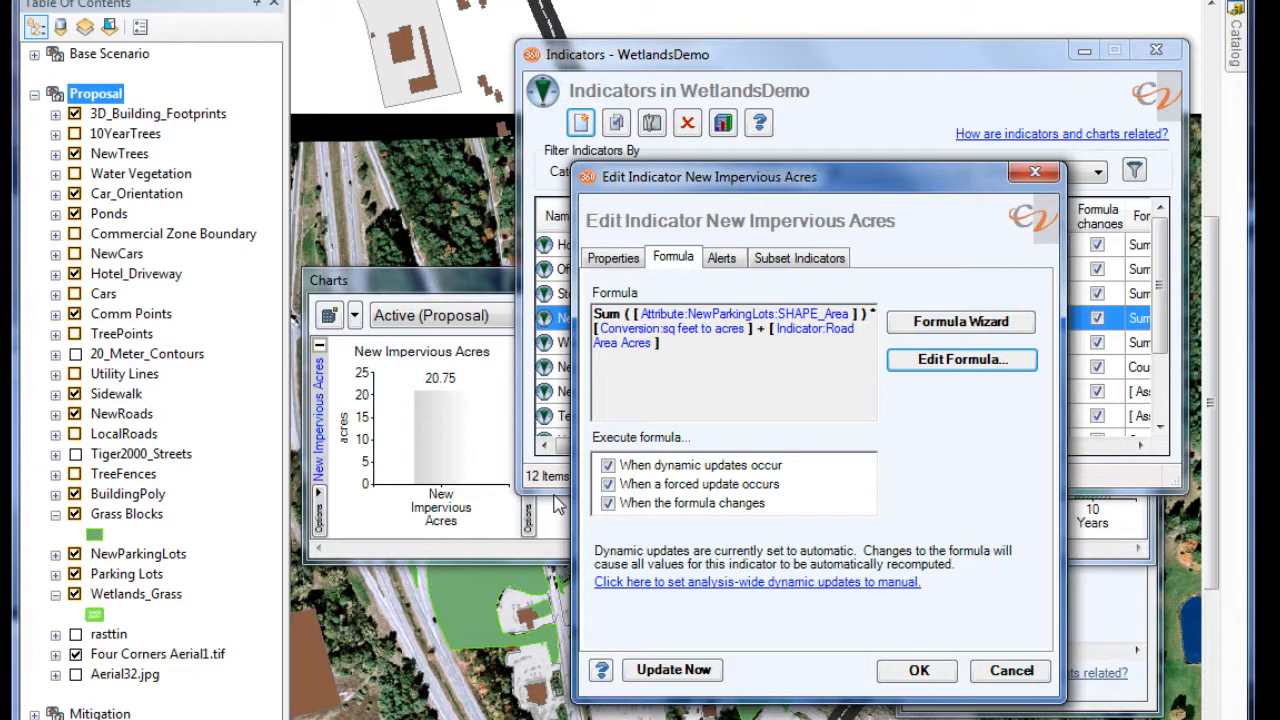
left_click(918, 671)
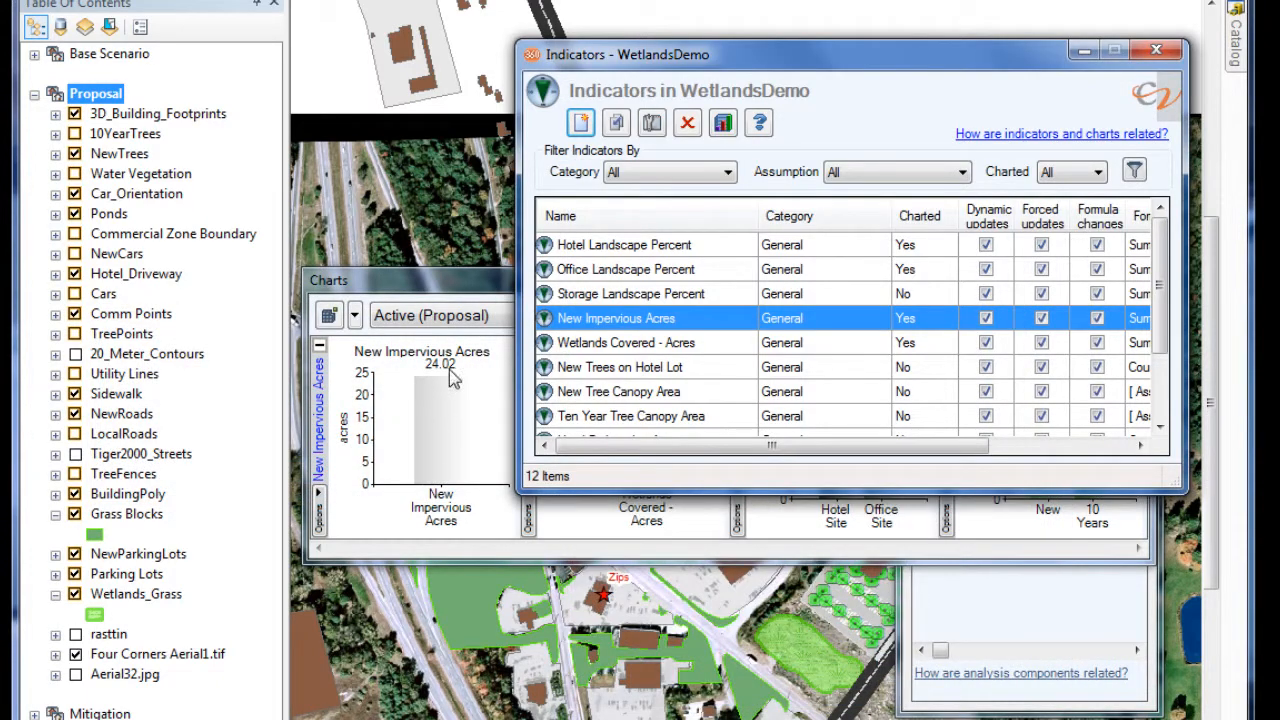
- Close the list of indicators and move the Charts window lower over the map
mouse_move(447, 385)
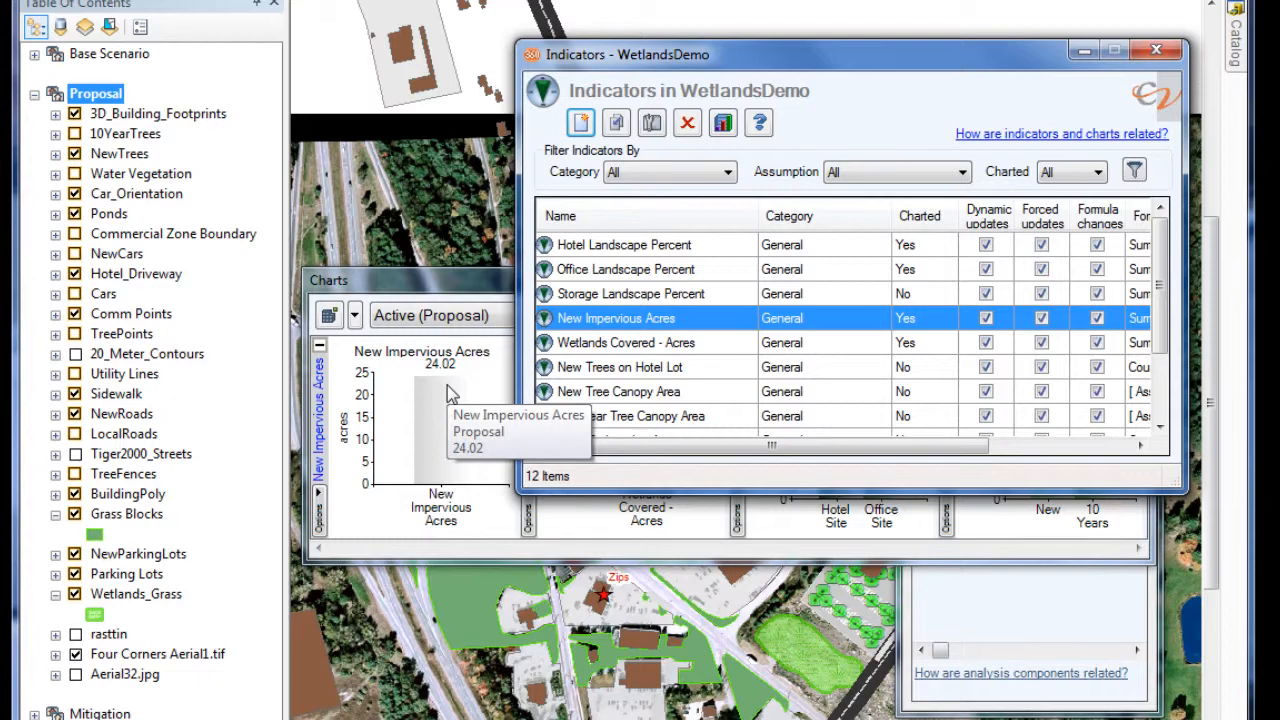
left_click(1154, 51)
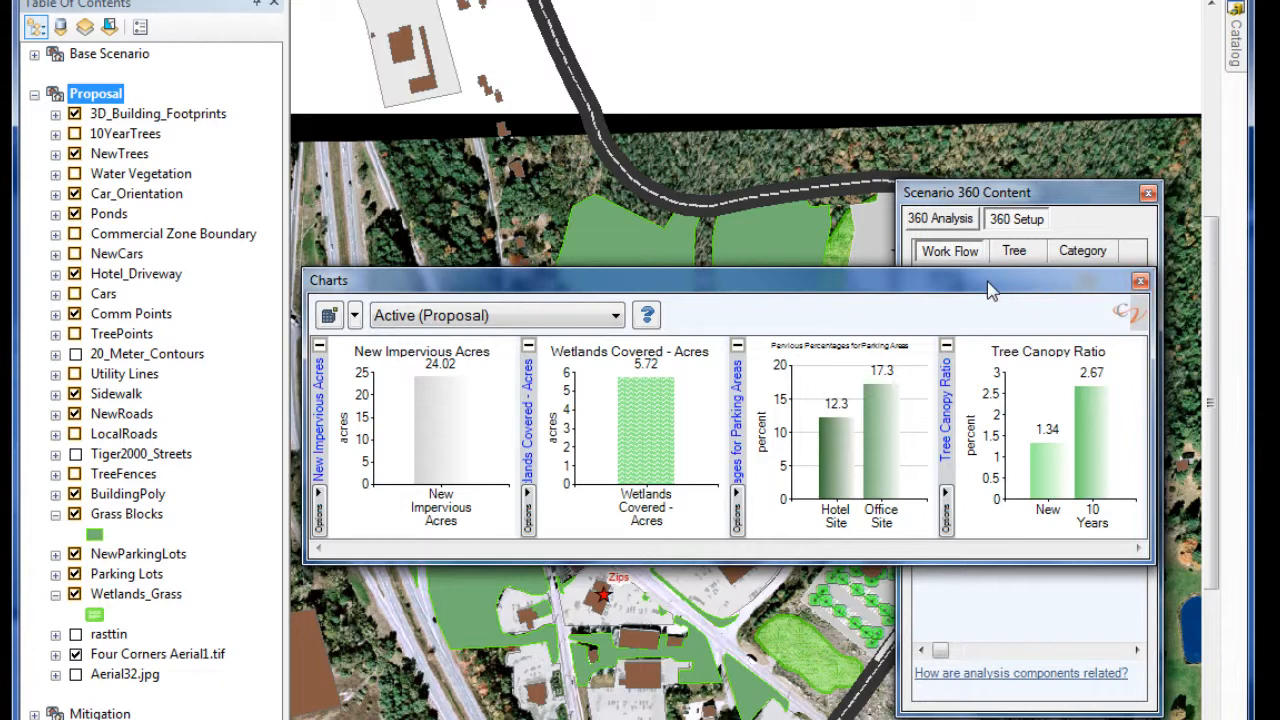
left_click_drag(994, 283, 990, 357)
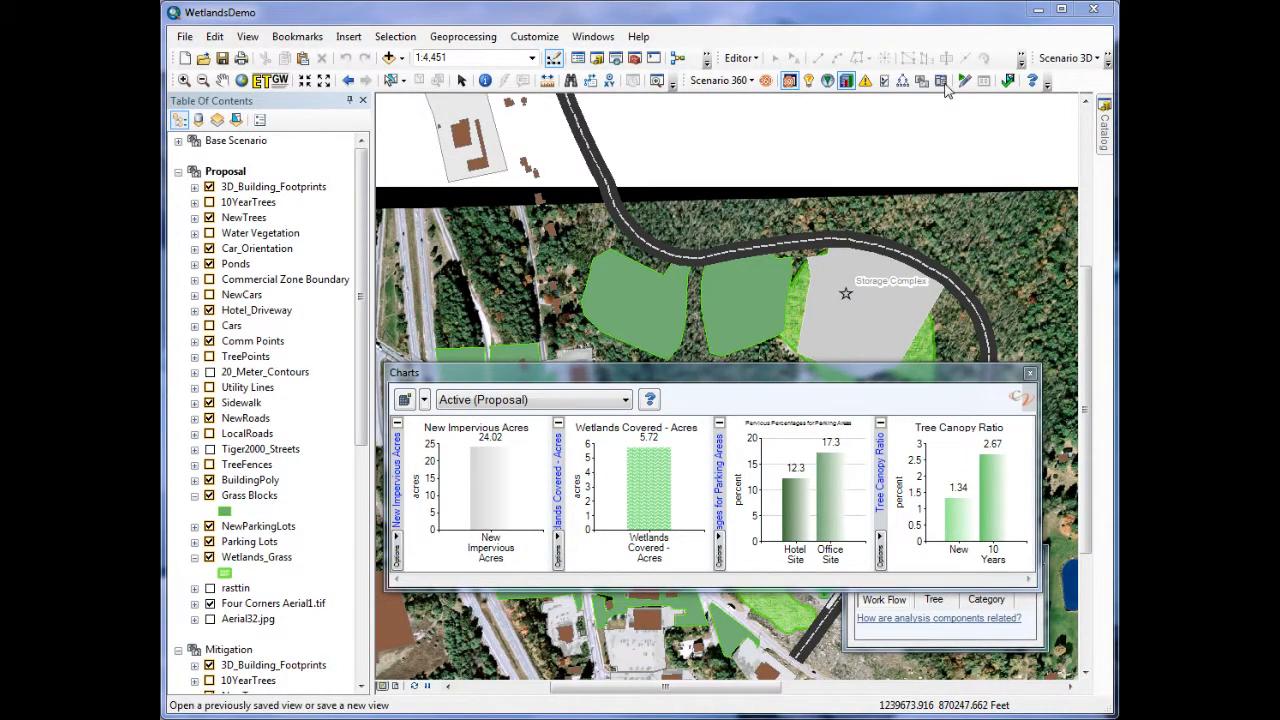
- Load the saved view Mitigation at Hotel2
left_click(941, 81)
left_click(479, 497)
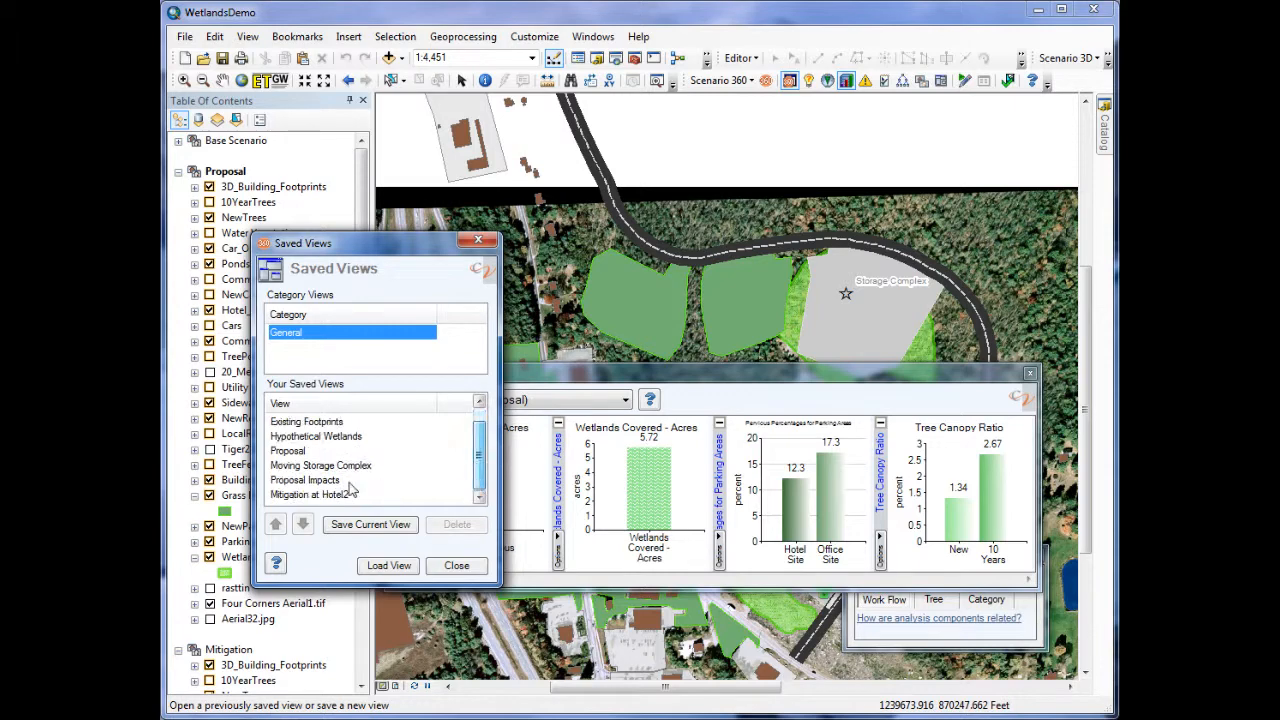
left_click(337, 495)
double_click(337, 496)
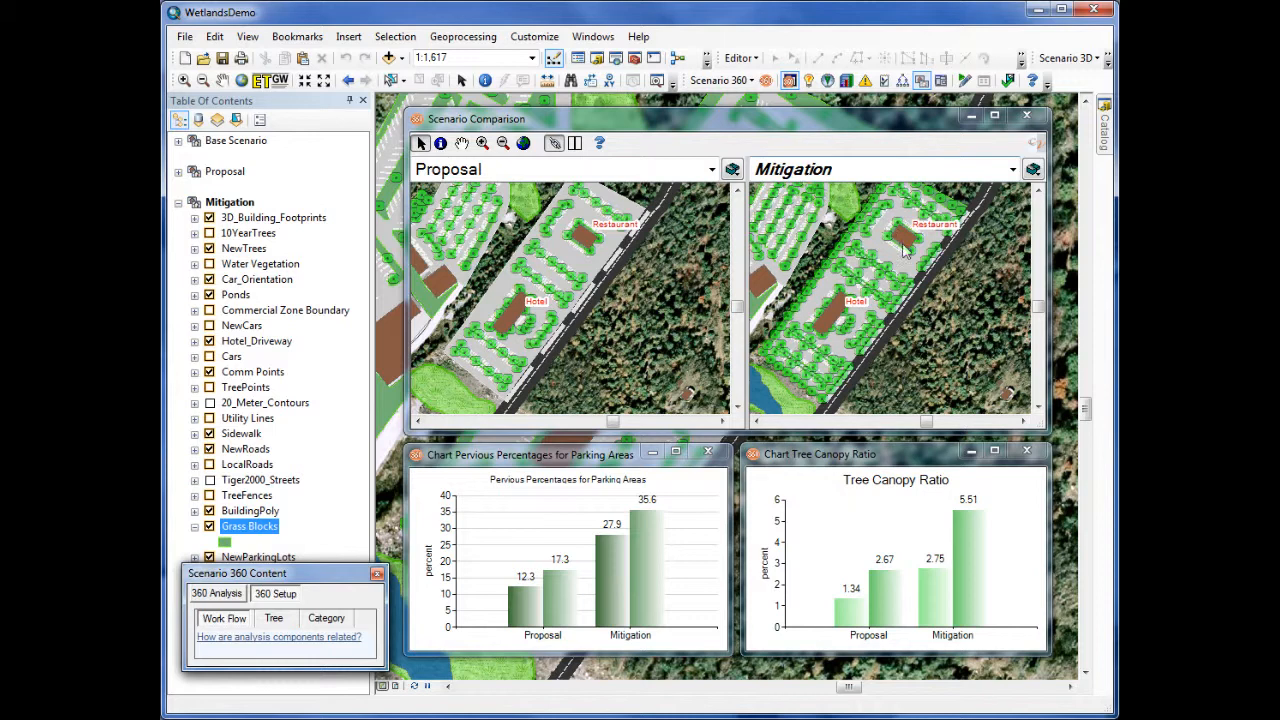
- Zoom the Proposal and Mitigation comparison maps in on the parking rows between the hotel and the restaurant
left_click(482, 143)
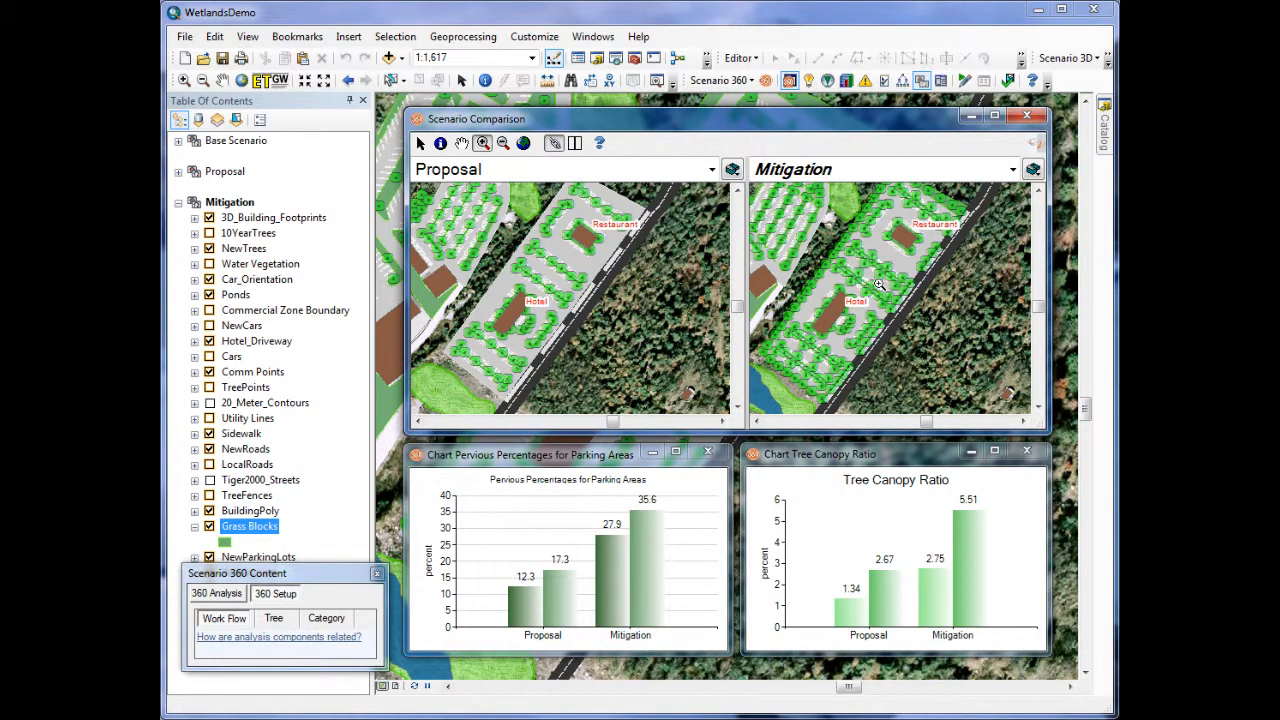
left_click(878, 287)
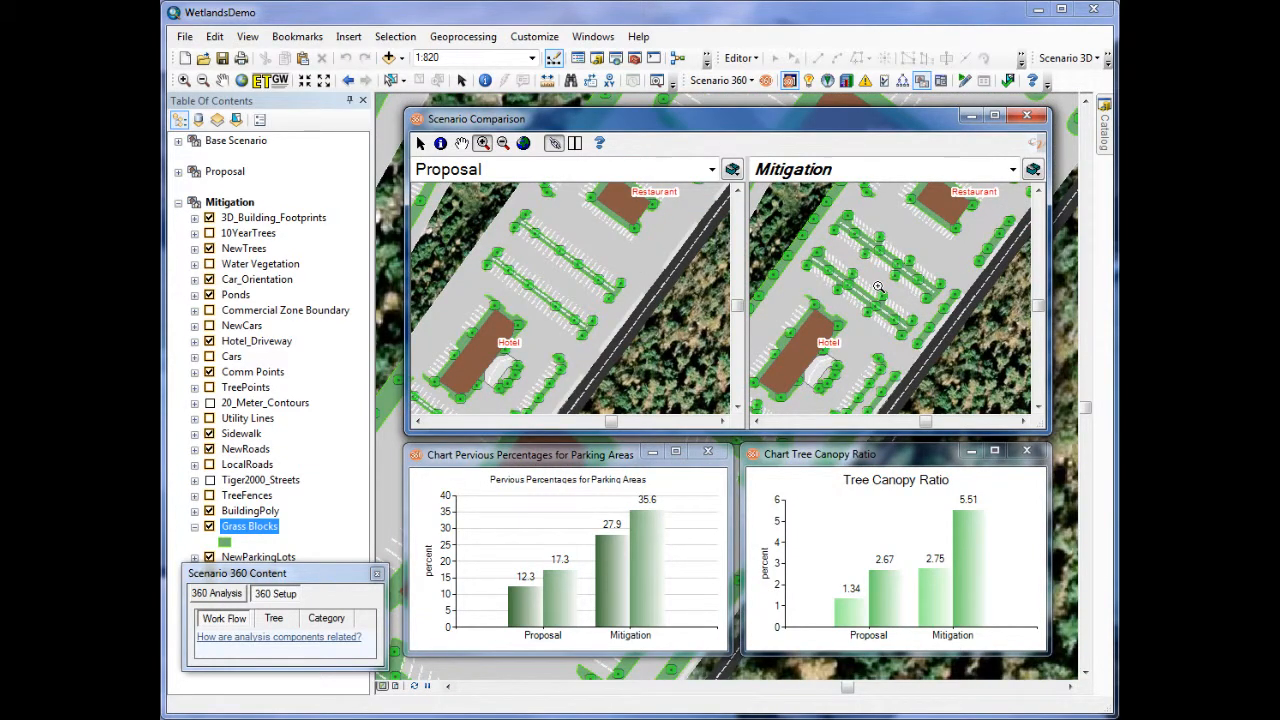
left_click(878, 287)
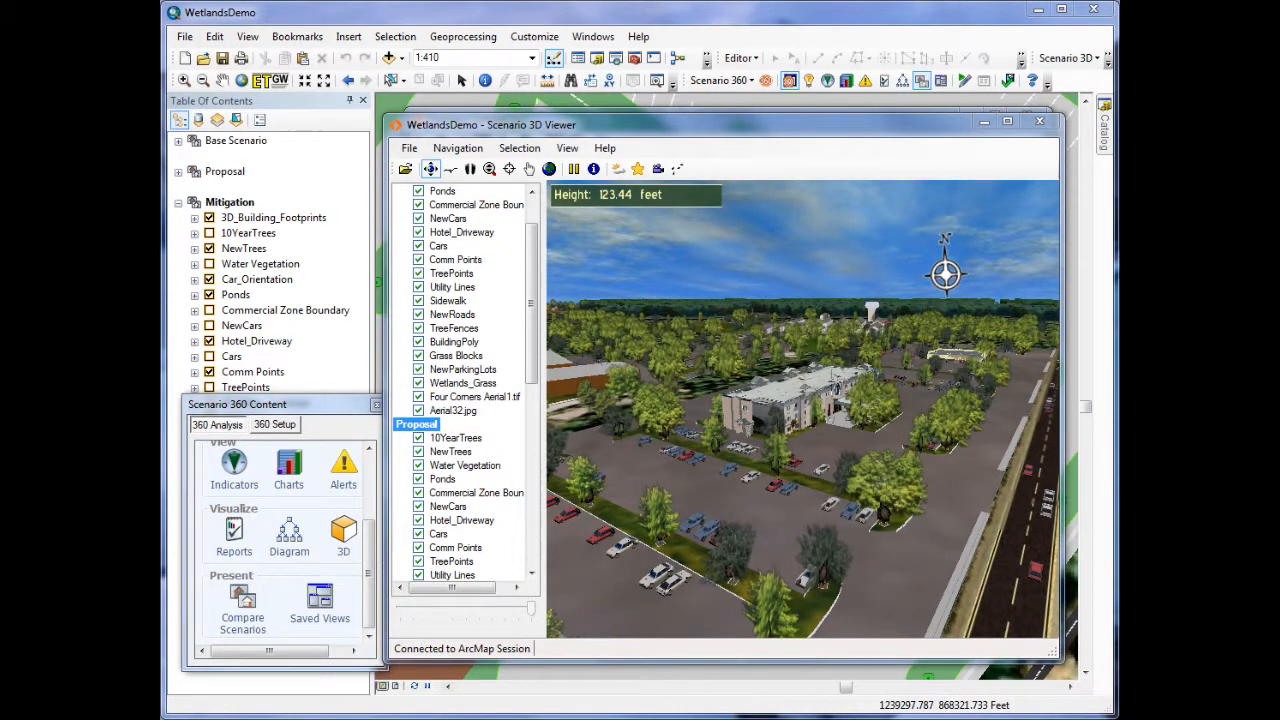
- Switch the Scenario 3D Viewer scene from the Proposal scenario to the Mitigation scenario
left_click_drag(534, 338, 534, 522)
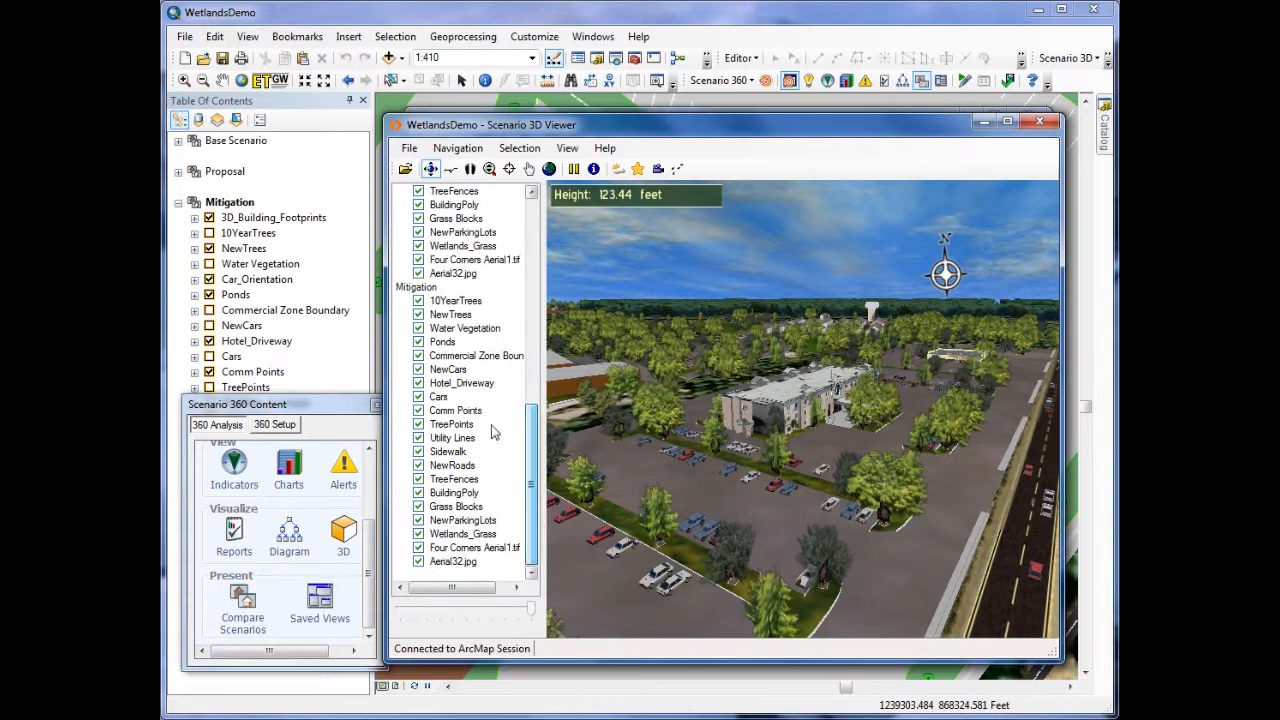
right_click(418, 288)
left_click(474, 308)
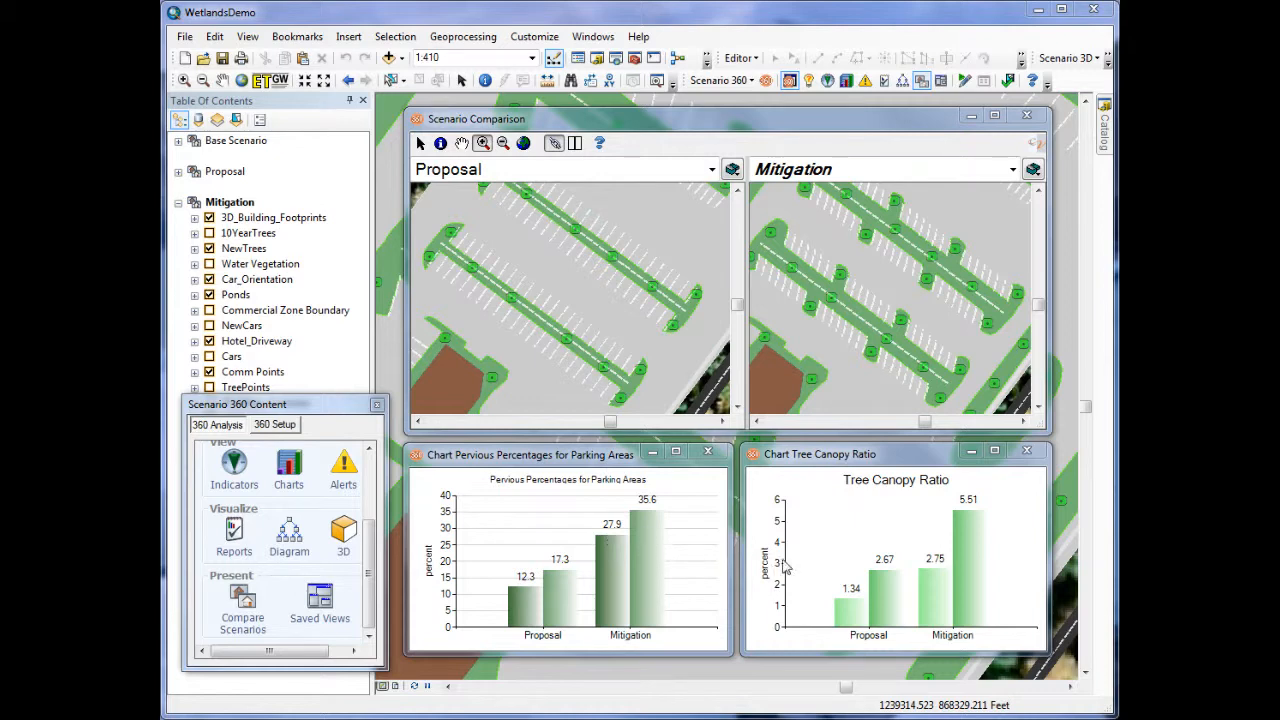
- Load the saved view Moving Storage Complex and close the Saved Views dialog
mouse_move(900, 607)
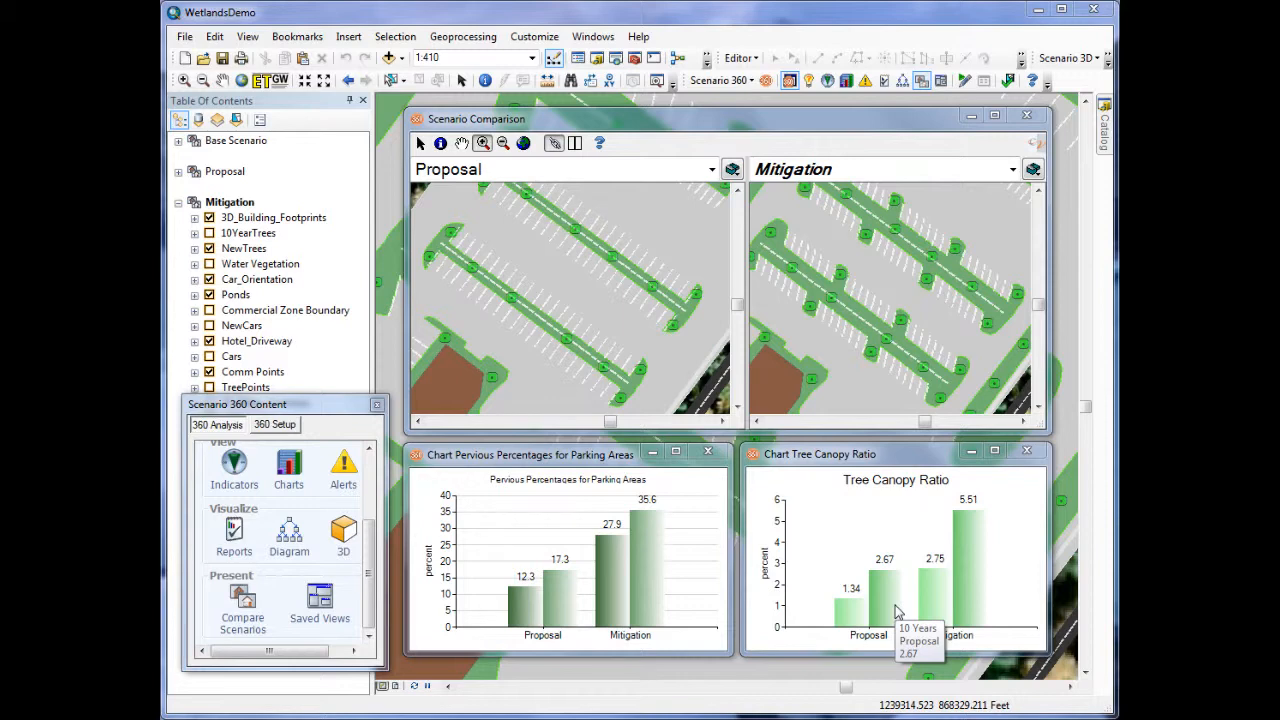
left_click(943, 81)
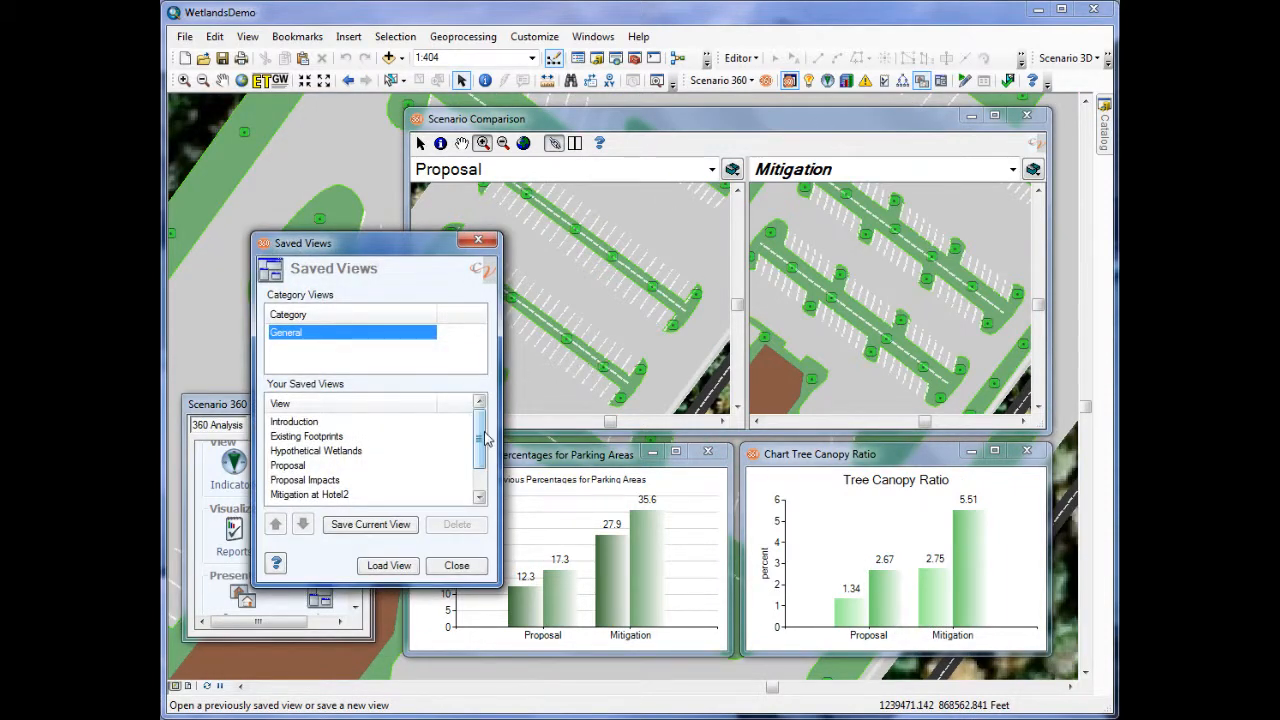
left_click_drag(483, 432, 485, 462)
left_click(355, 494)
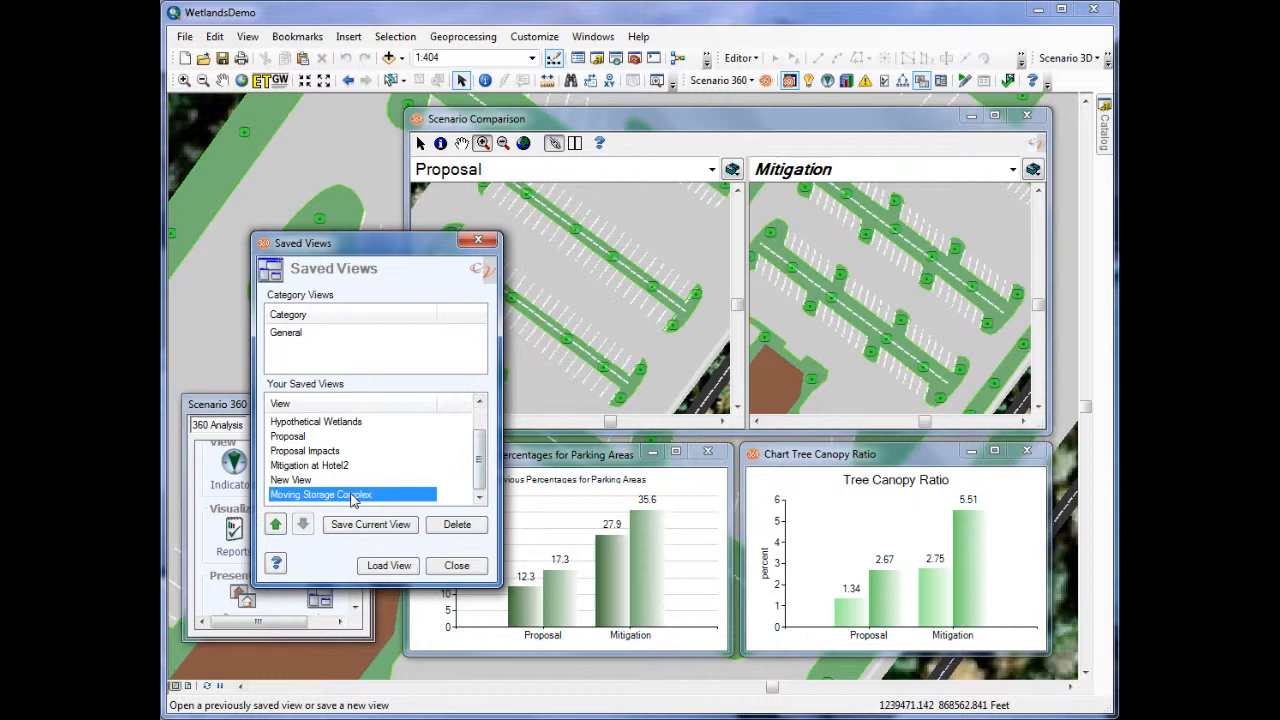
left_click(380, 568)
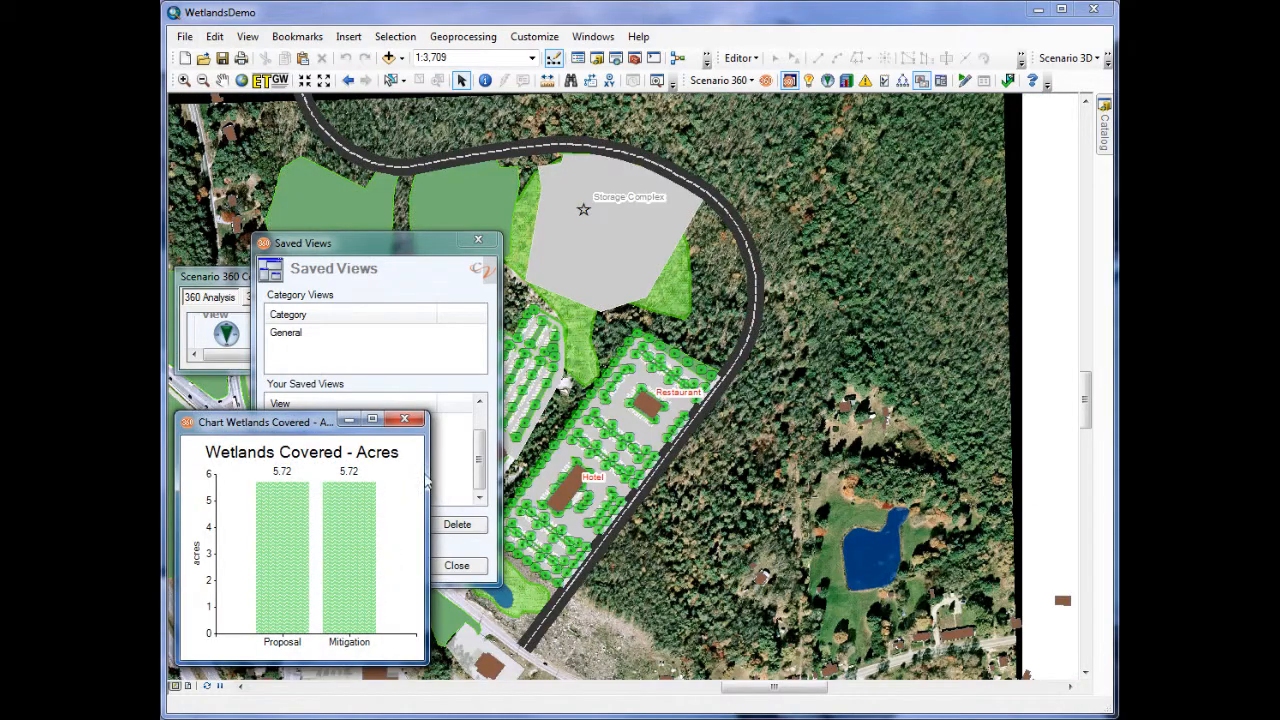
left_click(478, 240)
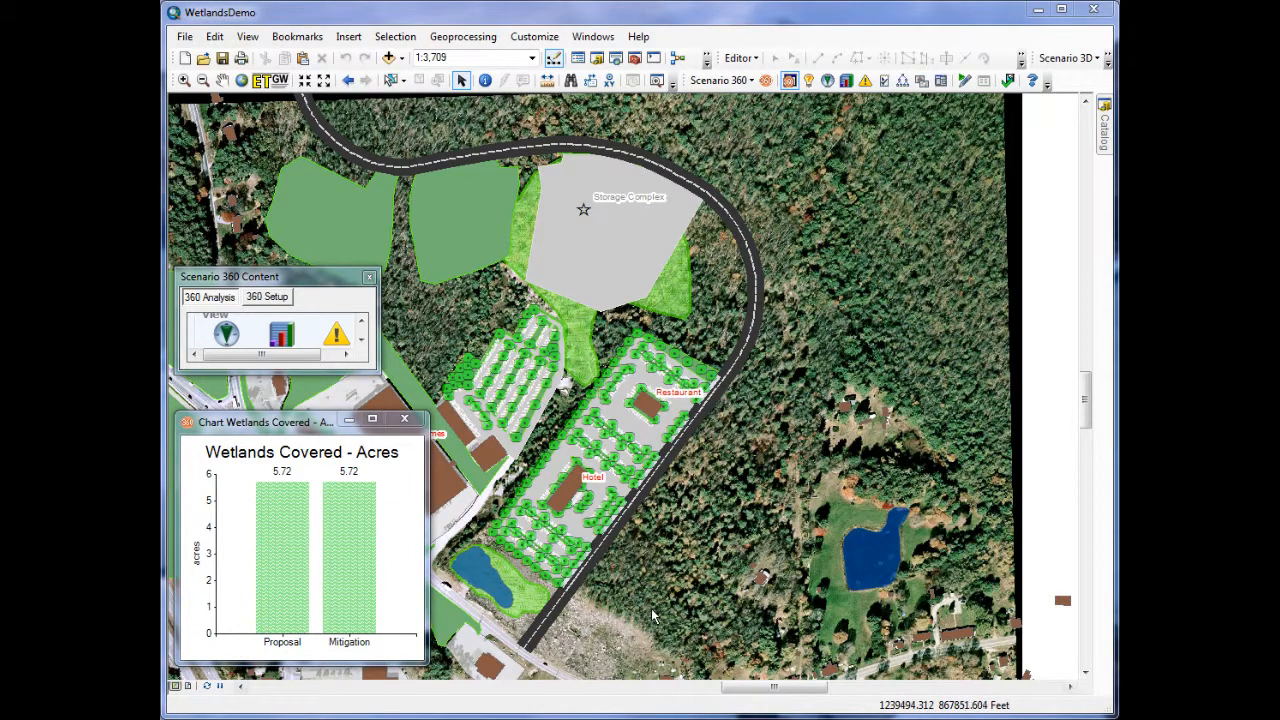
- Start editing the Mitigation scenario and move the Storage Complex lot off the wetlands to the forest across the road, southeast of the hotel
left_click(965, 80)
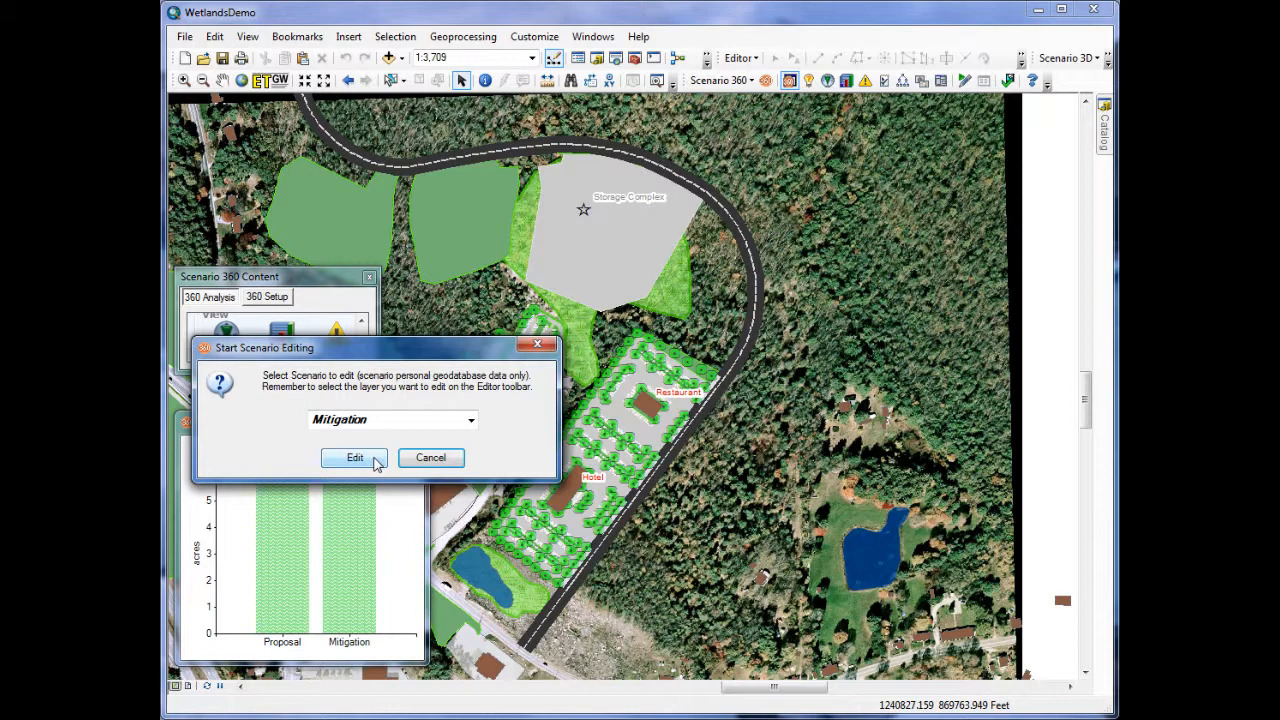
left_click(355, 458)
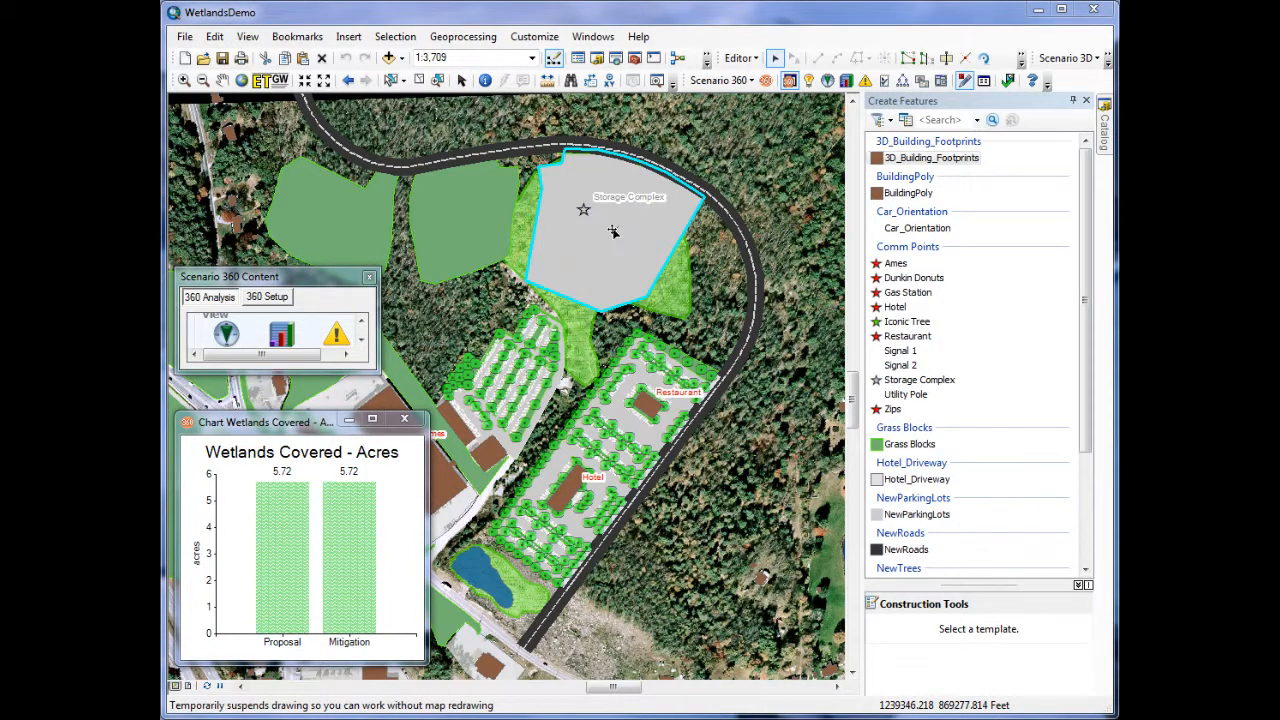
left_click_drag(614, 232, 699, 236)
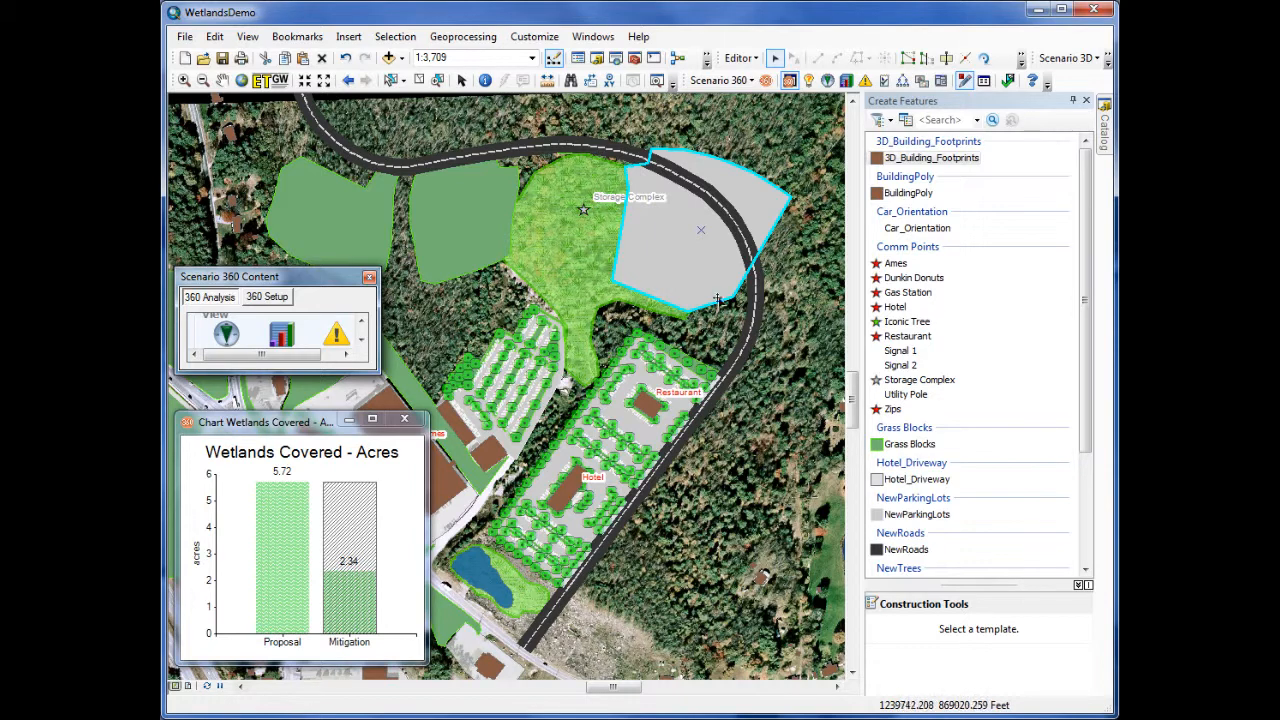
left_click_drag(681, 254, 707, 586)
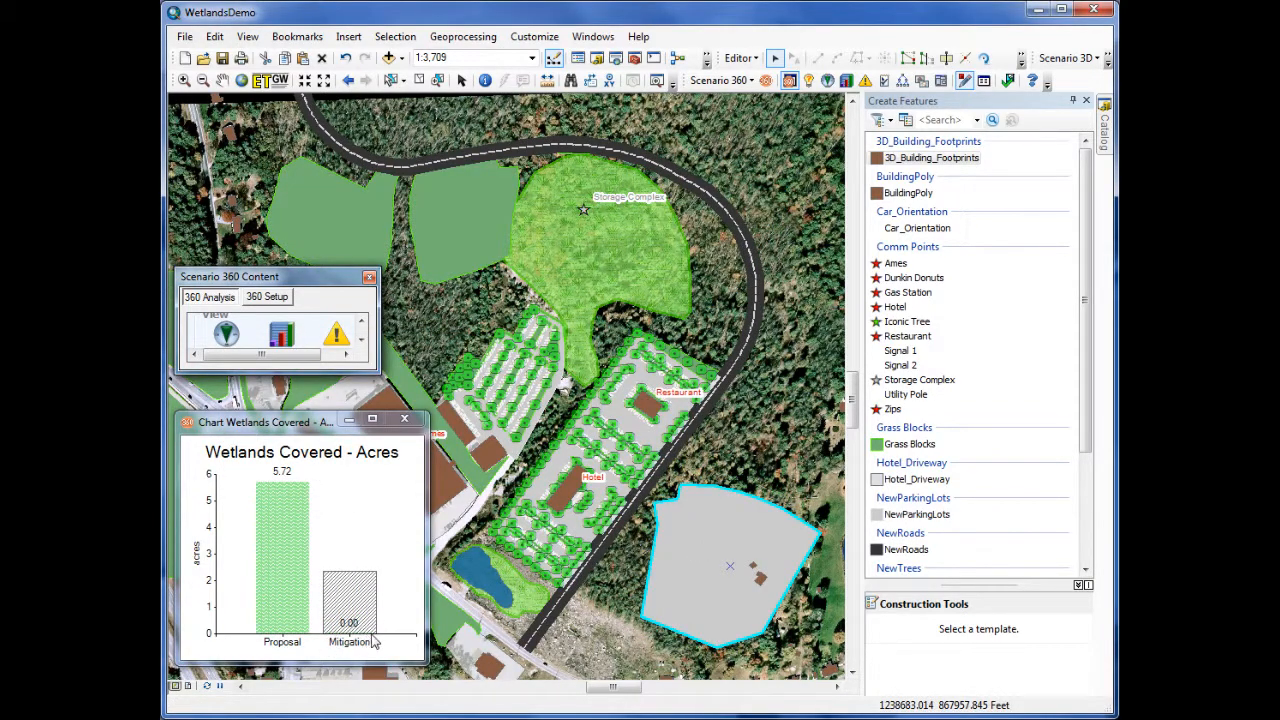
- Launch the Scenario 3D Viewer and fly over the storage buildings, hotel and restaurant lots of the Mitigation scenario
left_click(1108, 60)
left_click(1069, 58)
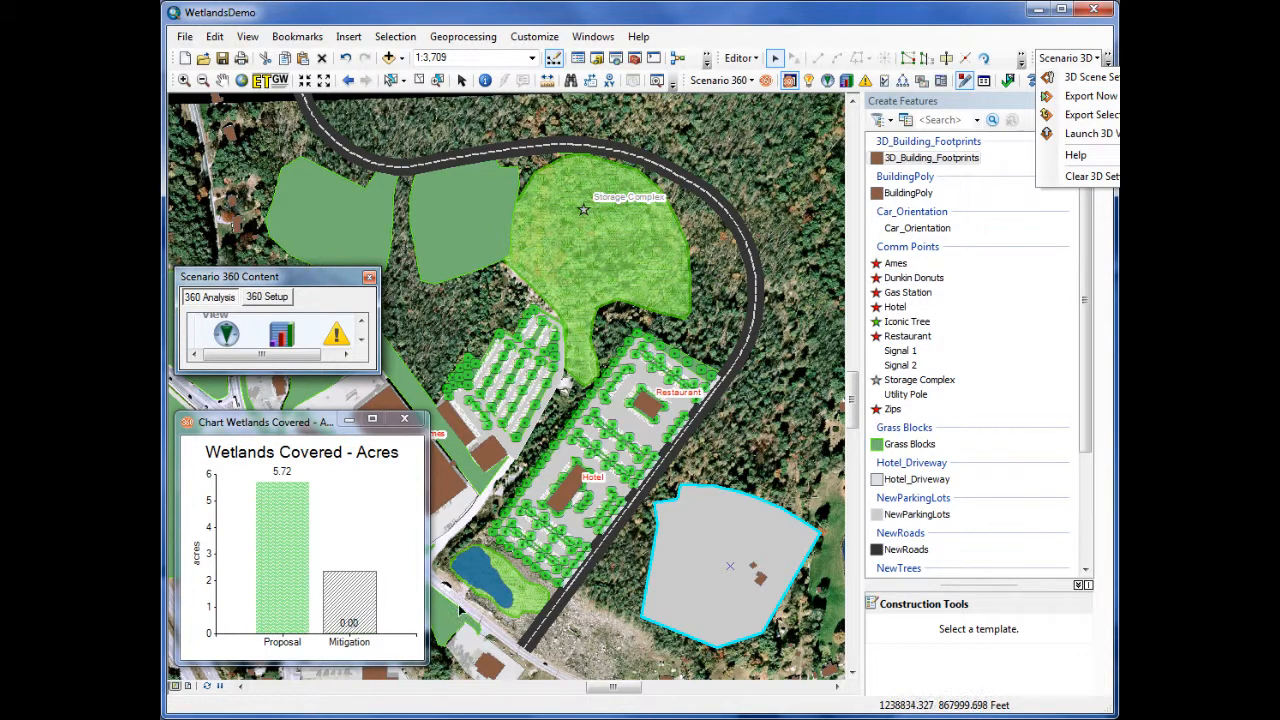
left_click(1088, 133)
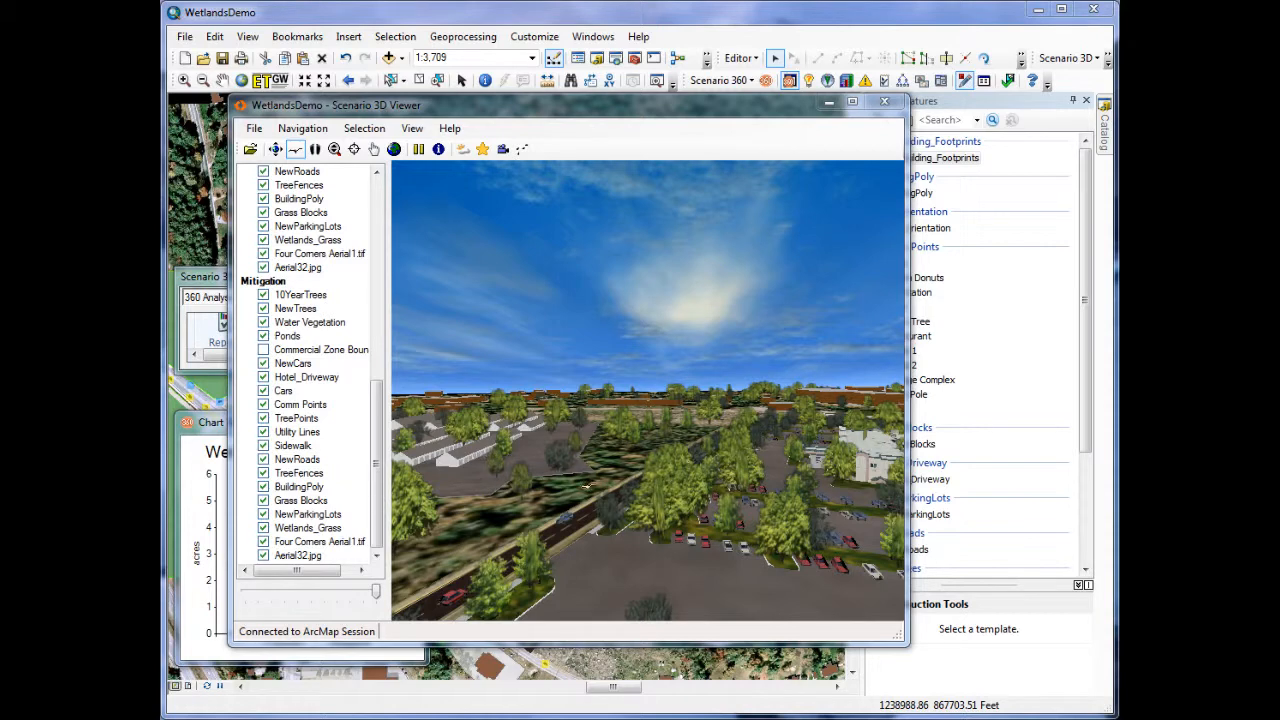
left_click(608, 490)
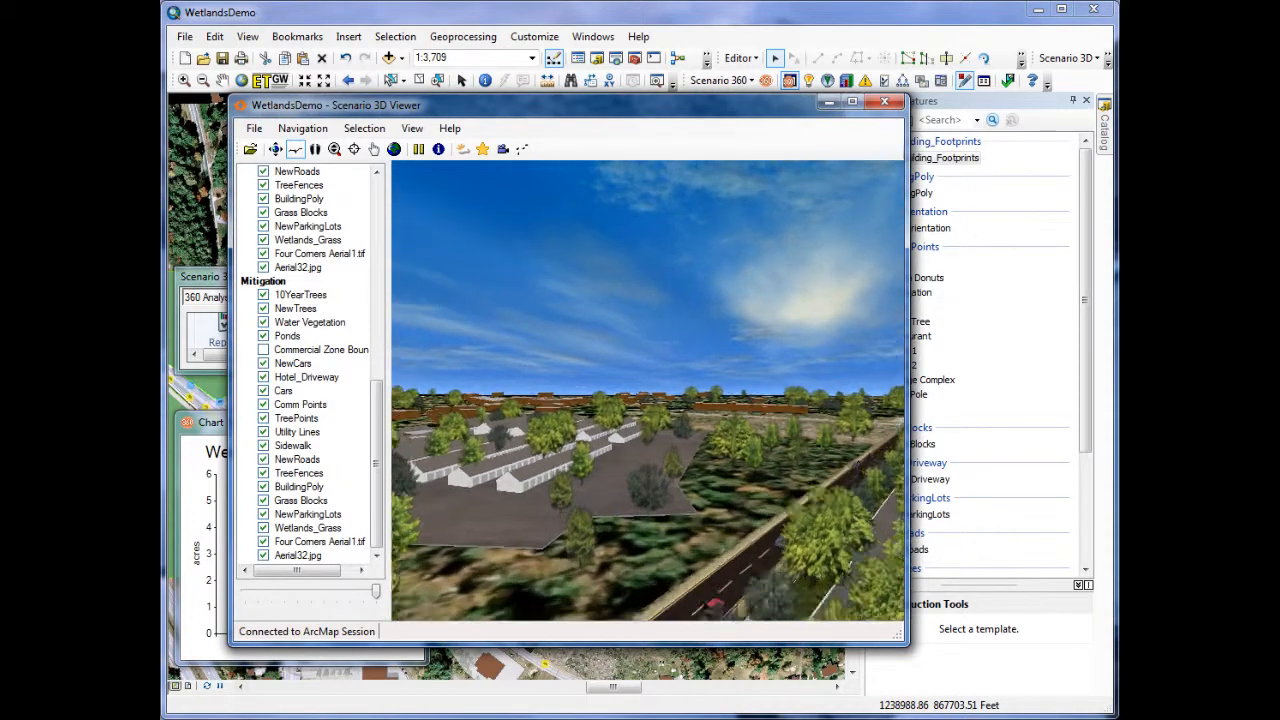
left_click_drag(608, 490, 487, 497)
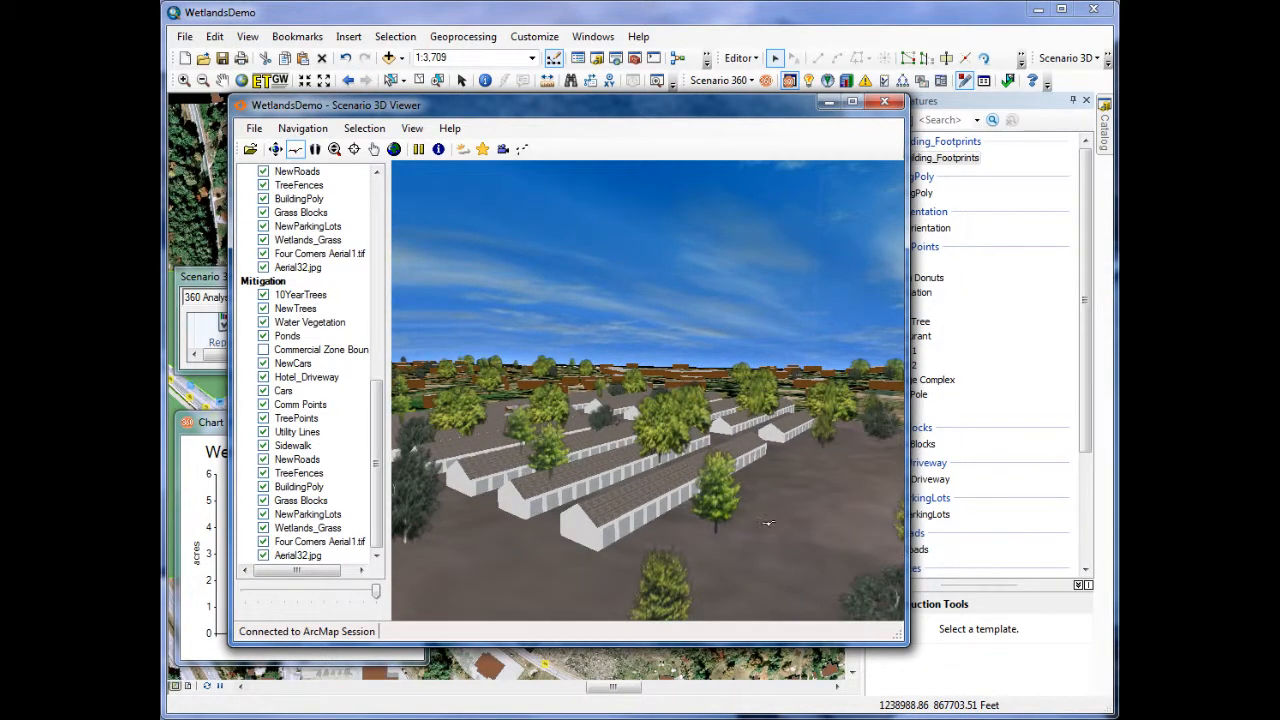
left_click_drag(650, 440, 686, 442)
left_click_drag(632, 408, 679, 450)
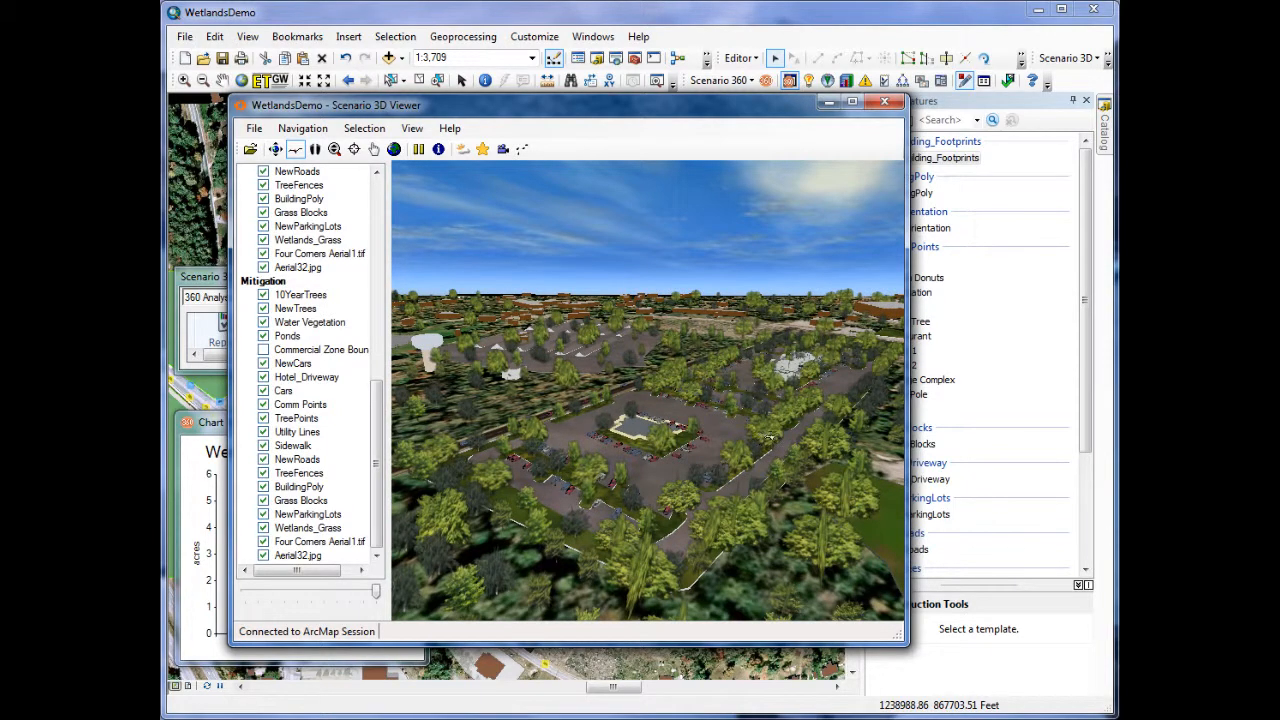